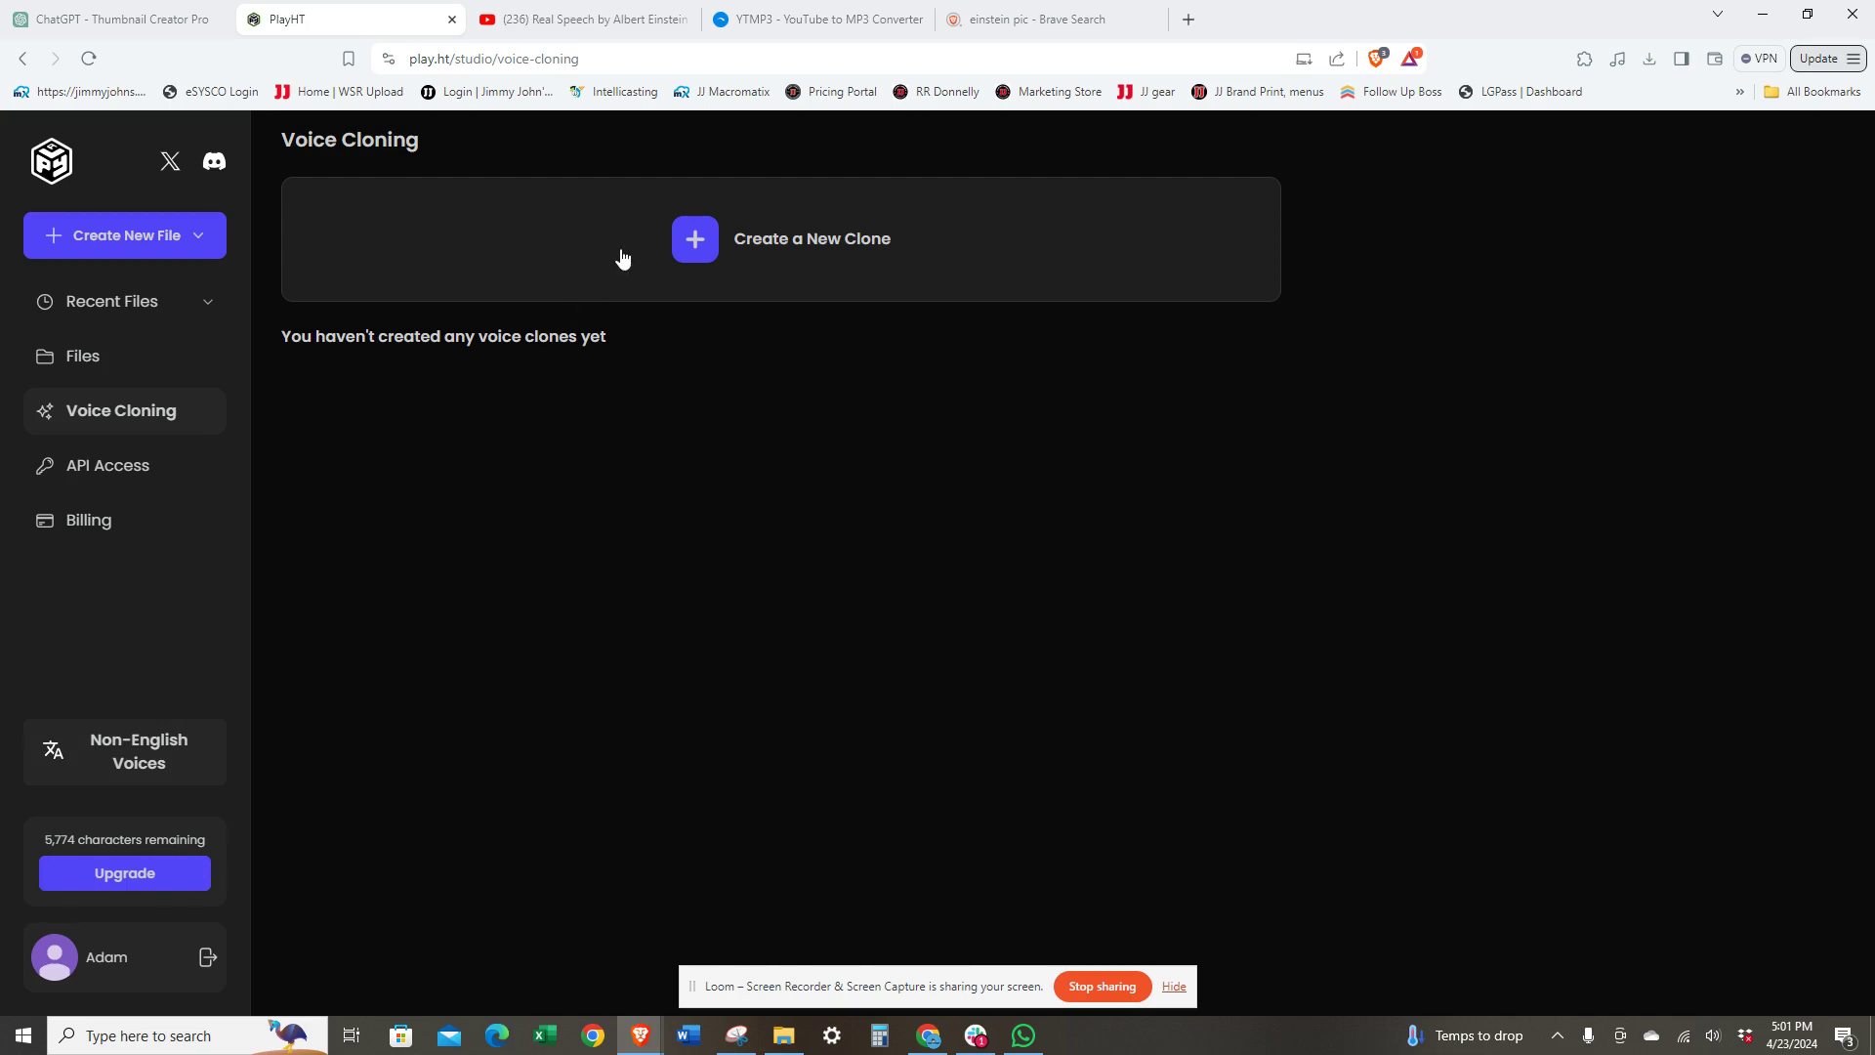
# Step: Start a new voice clone using the Instant cloning option
pyautogui.click(691, 238)
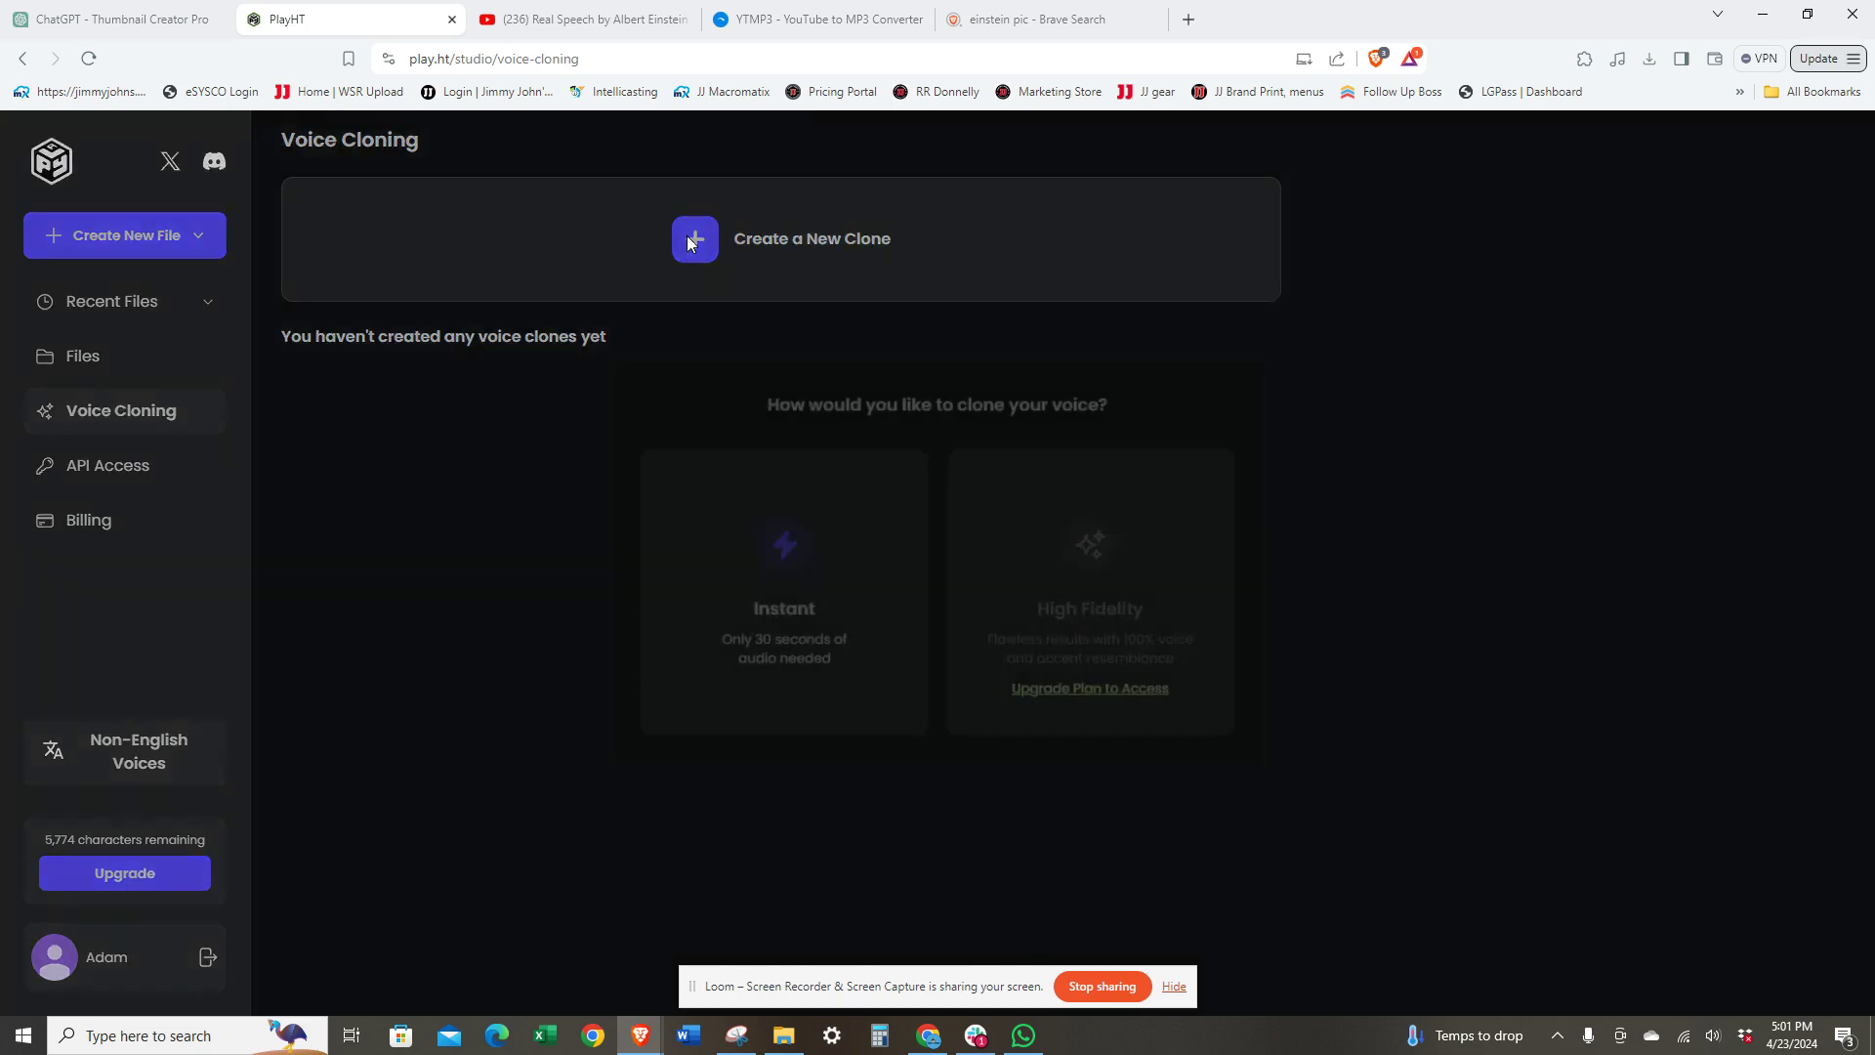
pyautogui.click(793, 601)
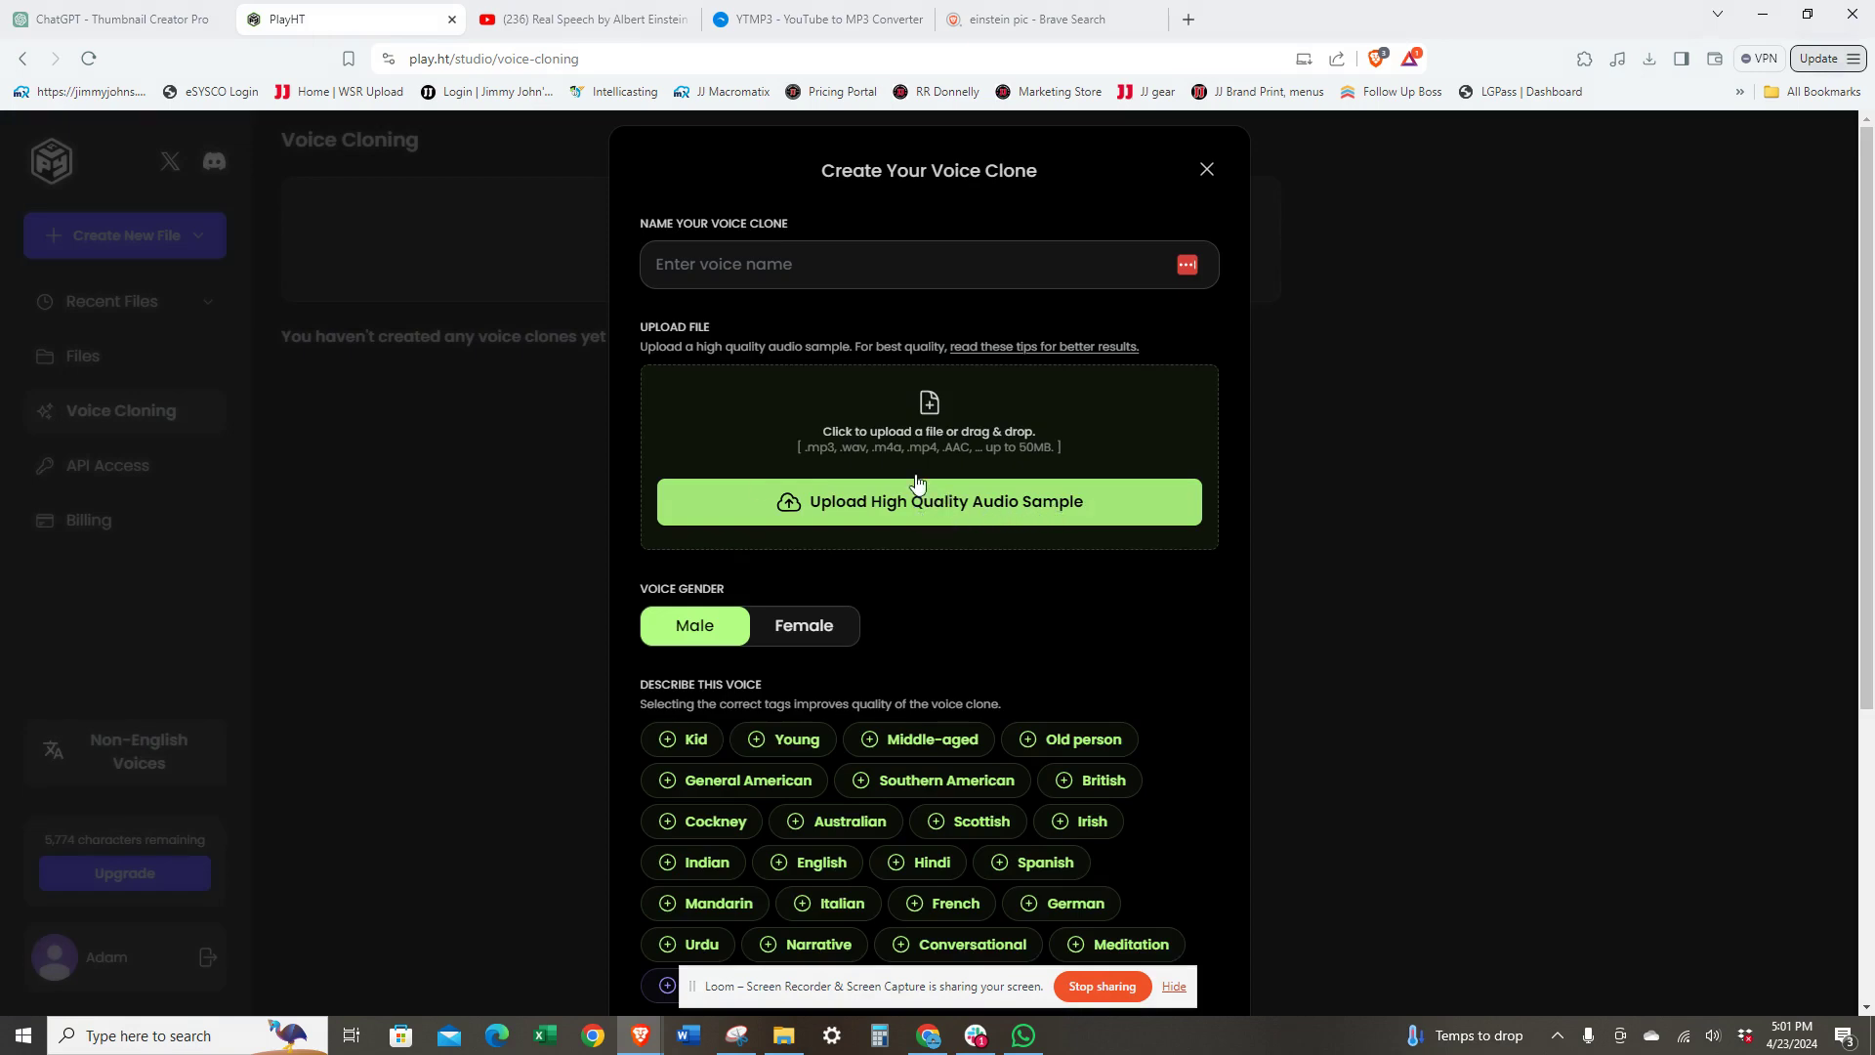
# Step: Switch to YouTube and copy the URL of the "Real Speech by Albert Einstein" video
pyautogui.click(574, 21)
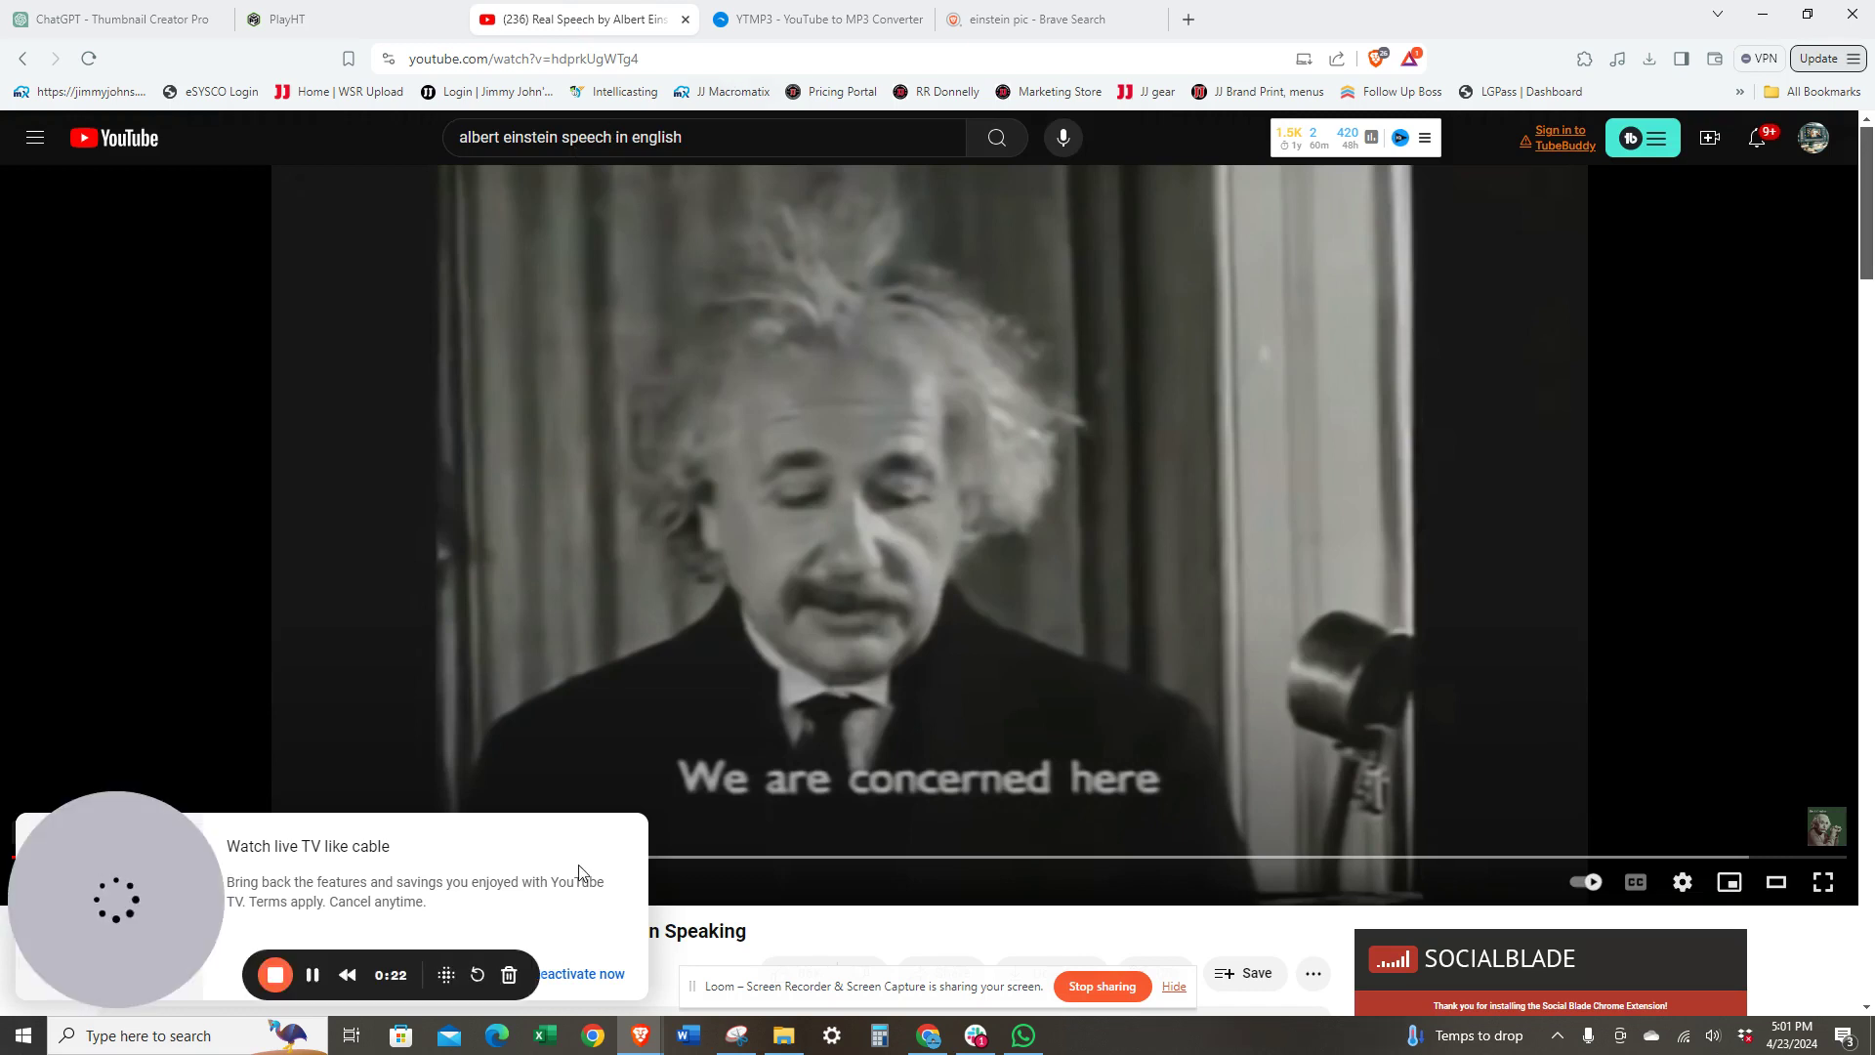
pyautogui.click(677, 56)
pyautogui.hotkey('ctrl', 'c')
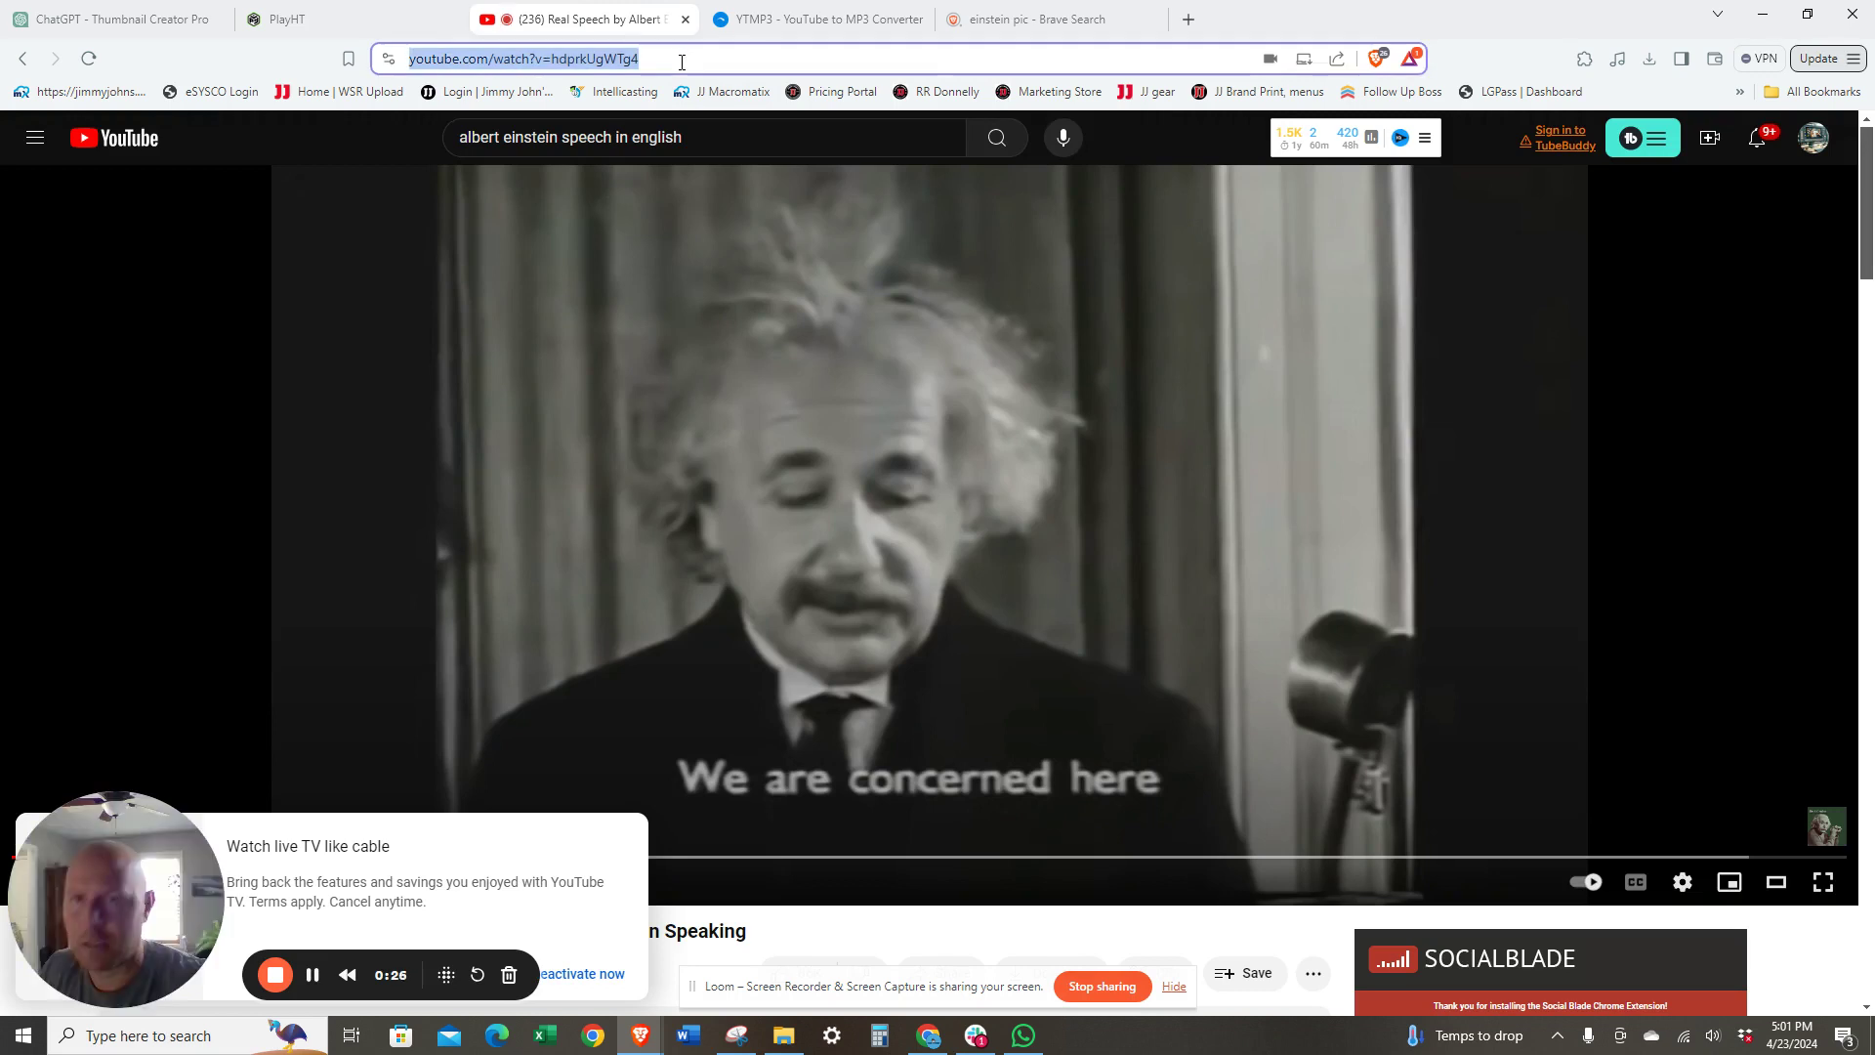
# Step: Switch to the YTMP3 converter and convert the copied YouTube video link to MP3
pyautogui.click(779, 21)
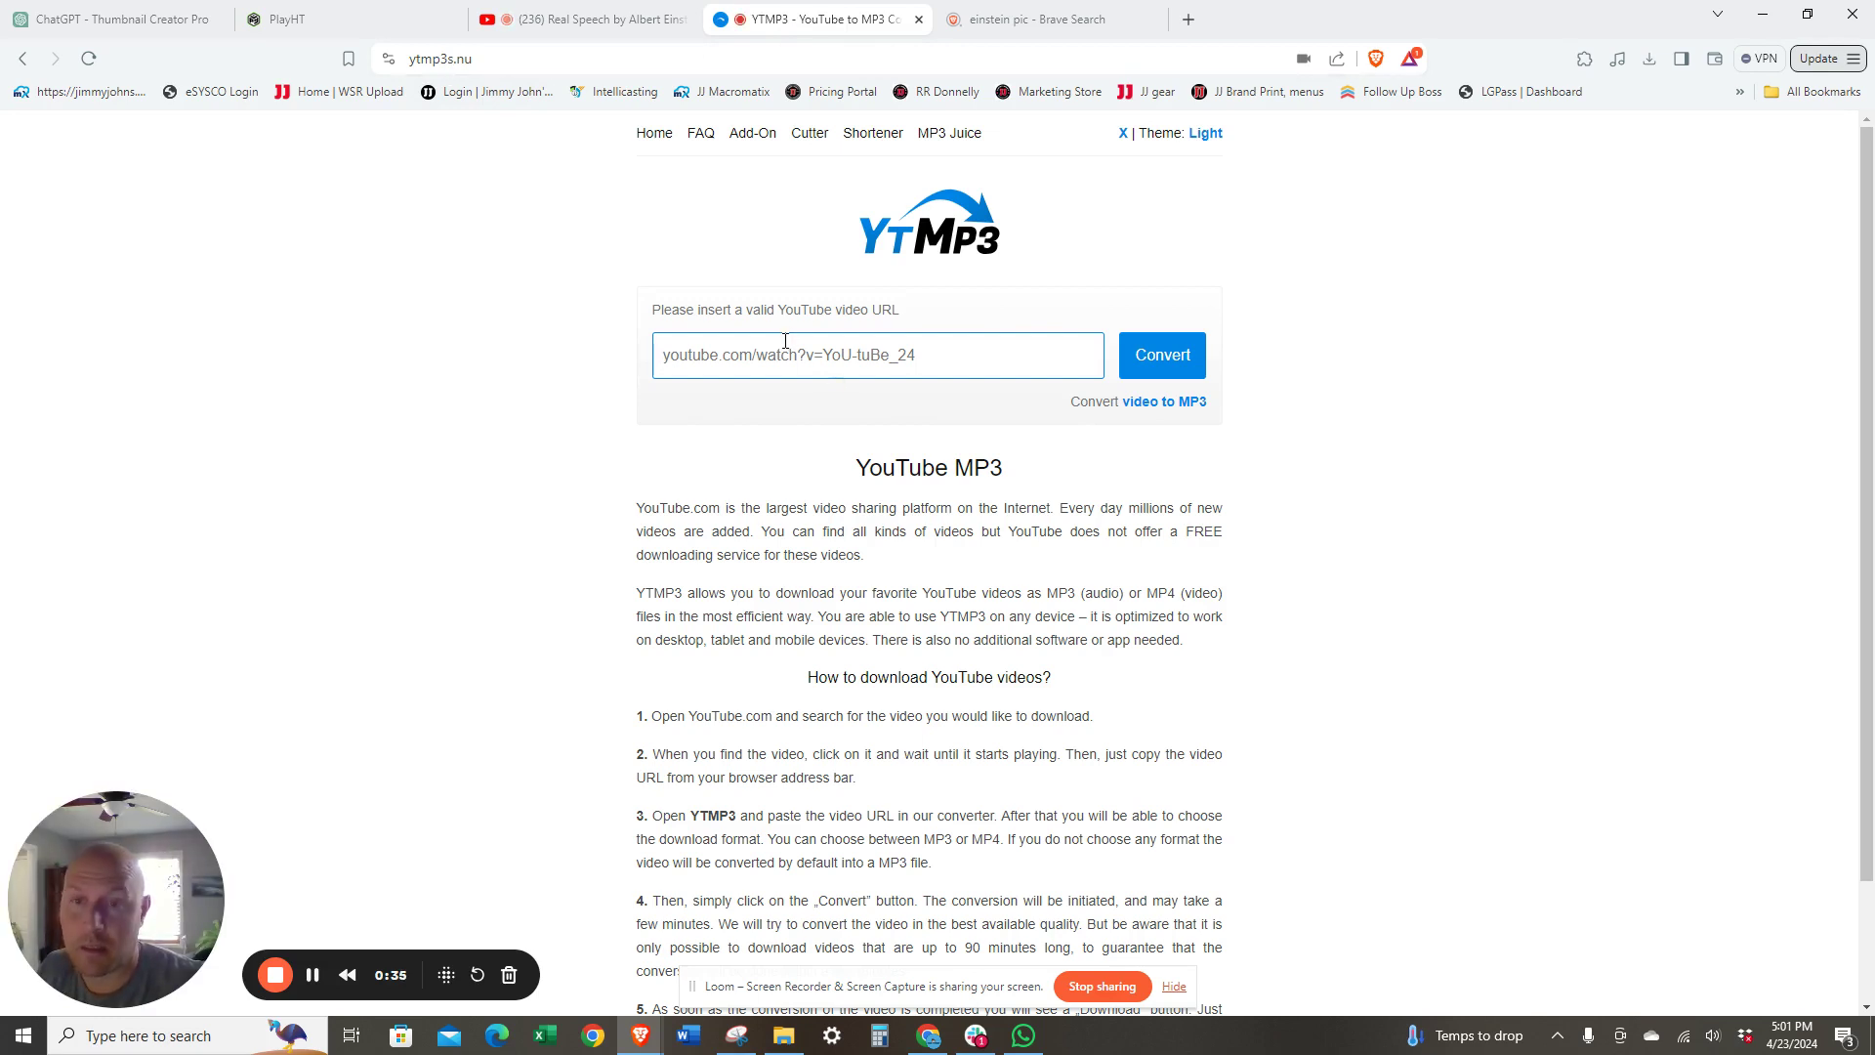
pyautogui.hotkey('ctrl', 'v')
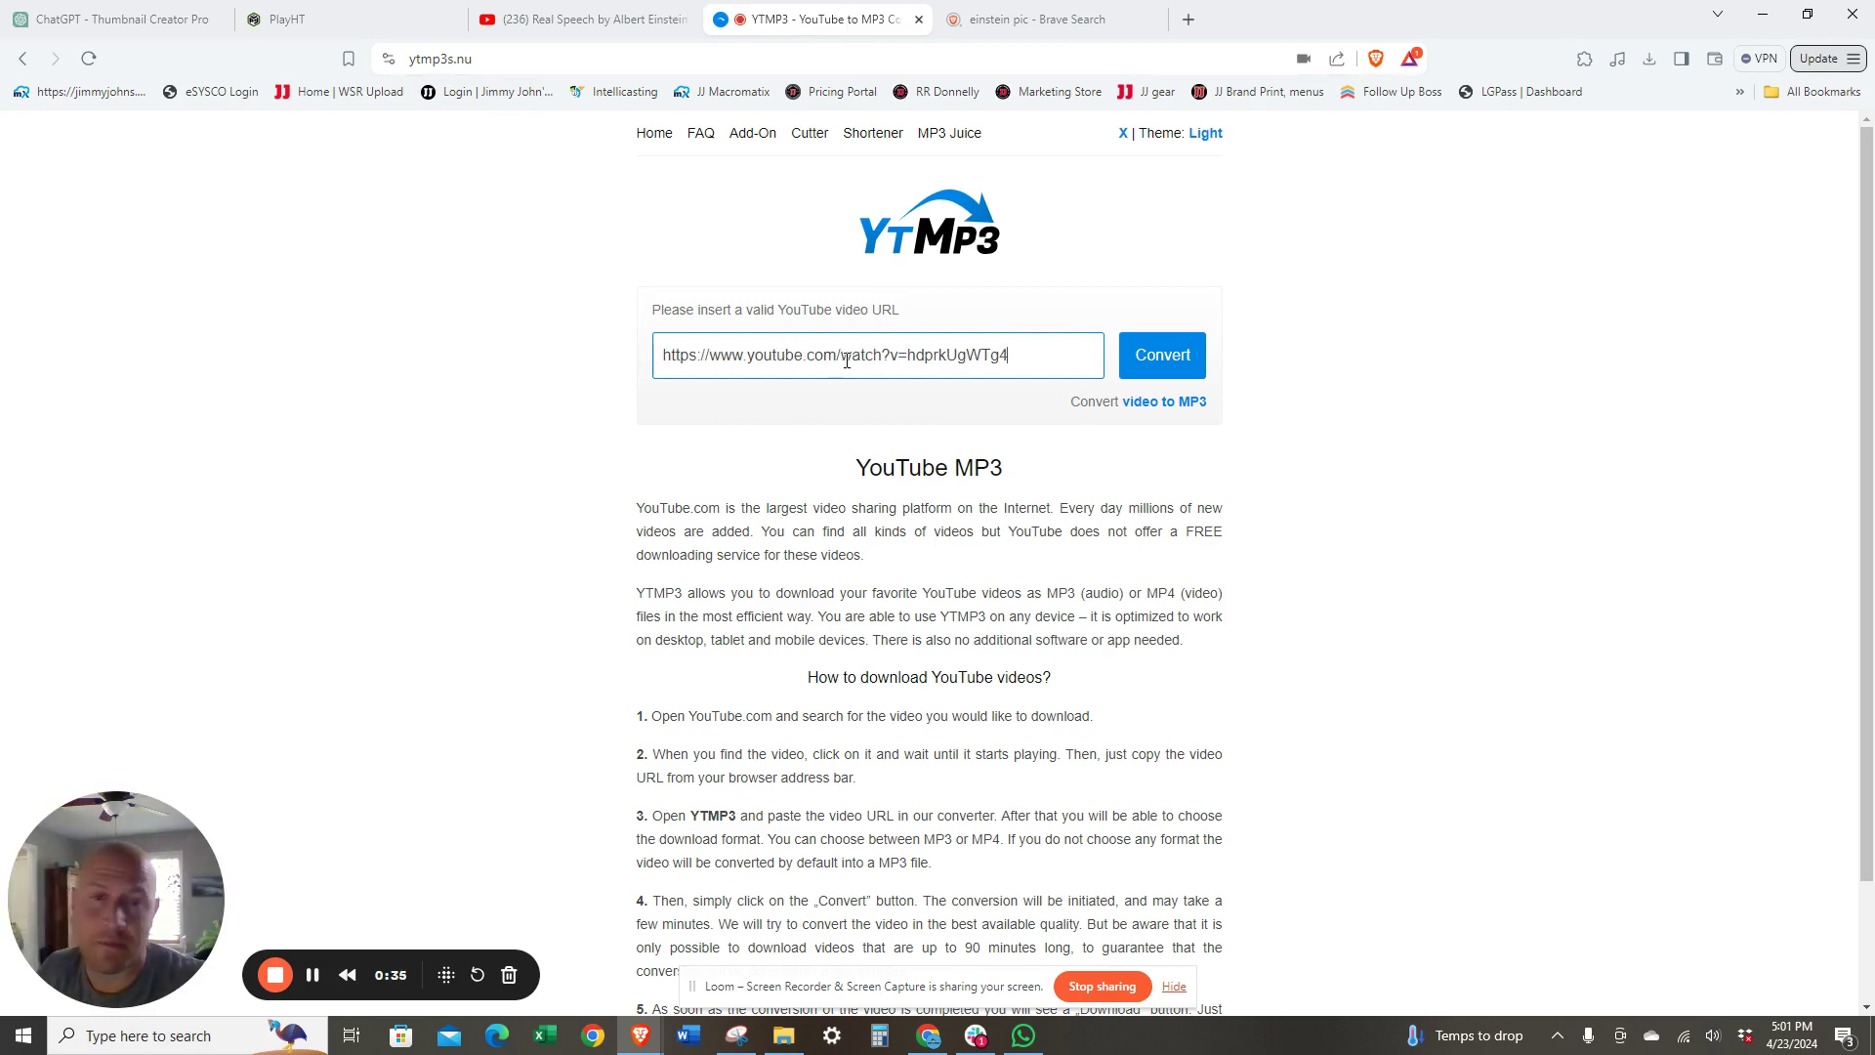
pyautogui.click(1144, 367)
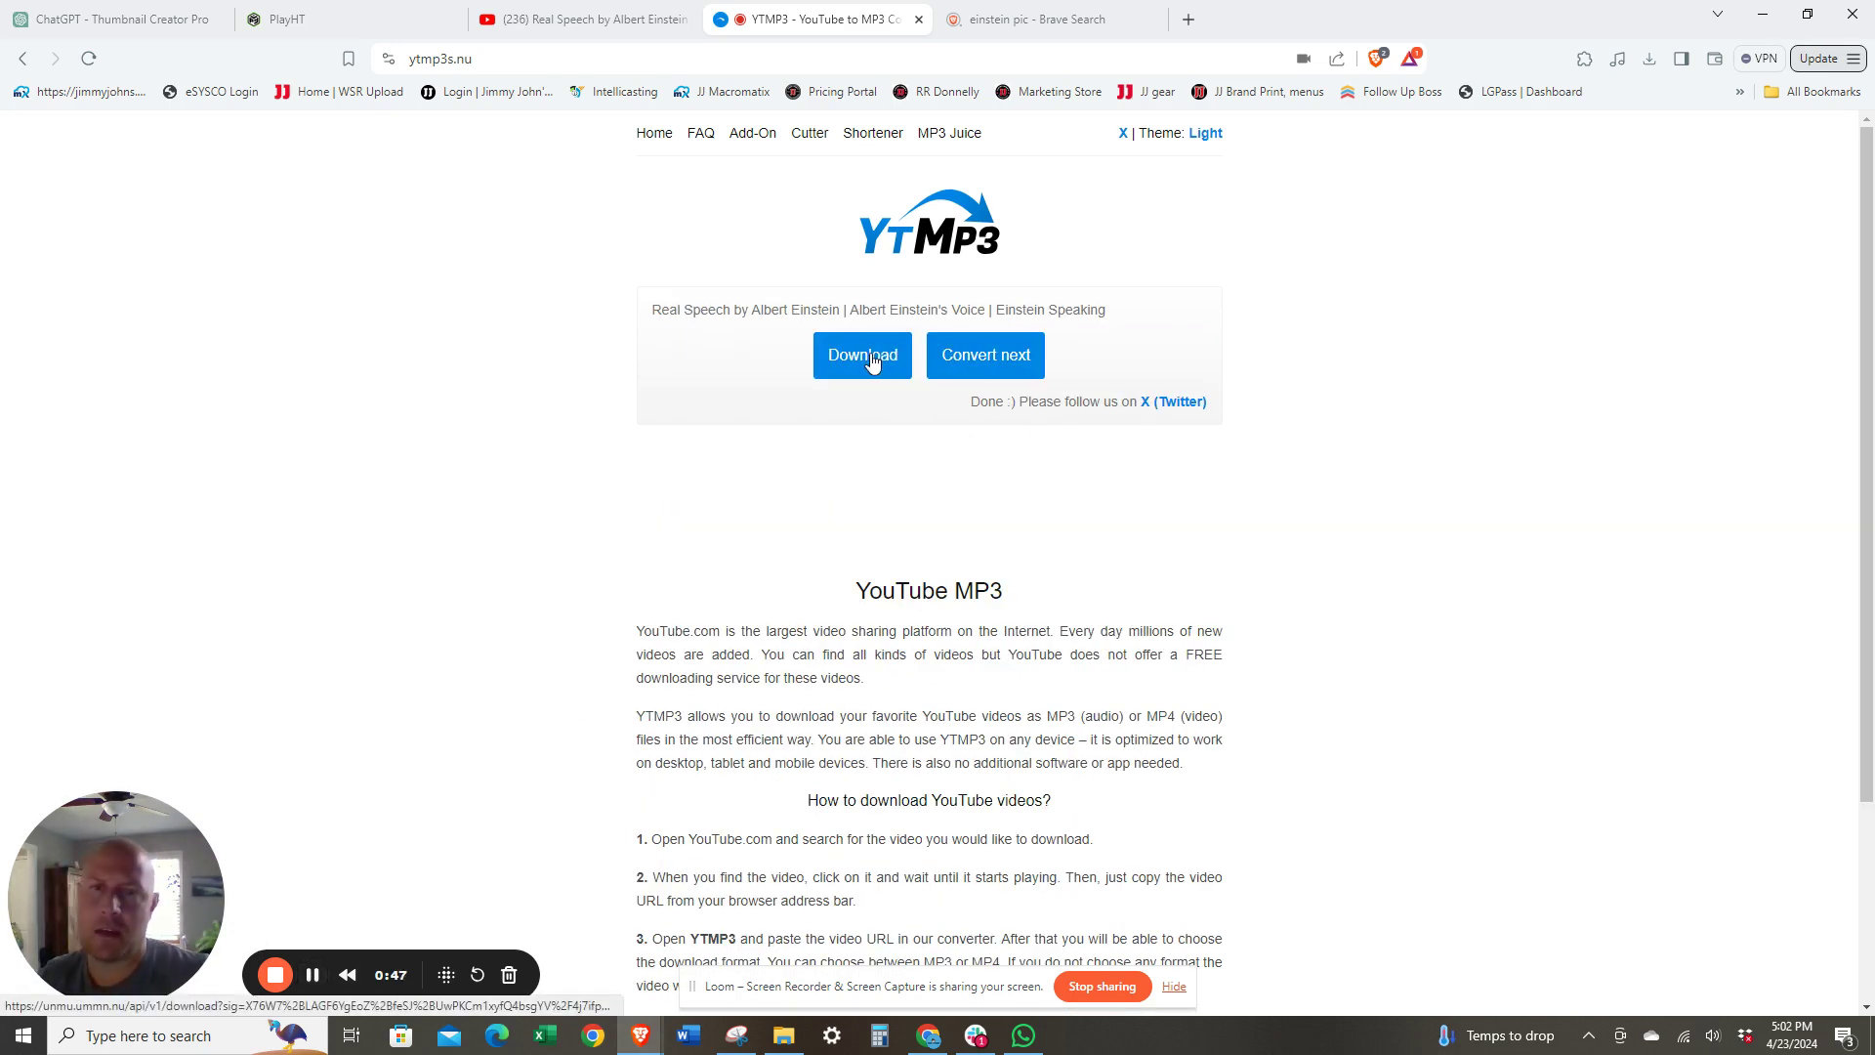
# Step: Download the converted Einstein speech MP3 and save it in the channel folder that contains the Loom folder, keeping the suggested file name
pyautogui.click(872, 361)
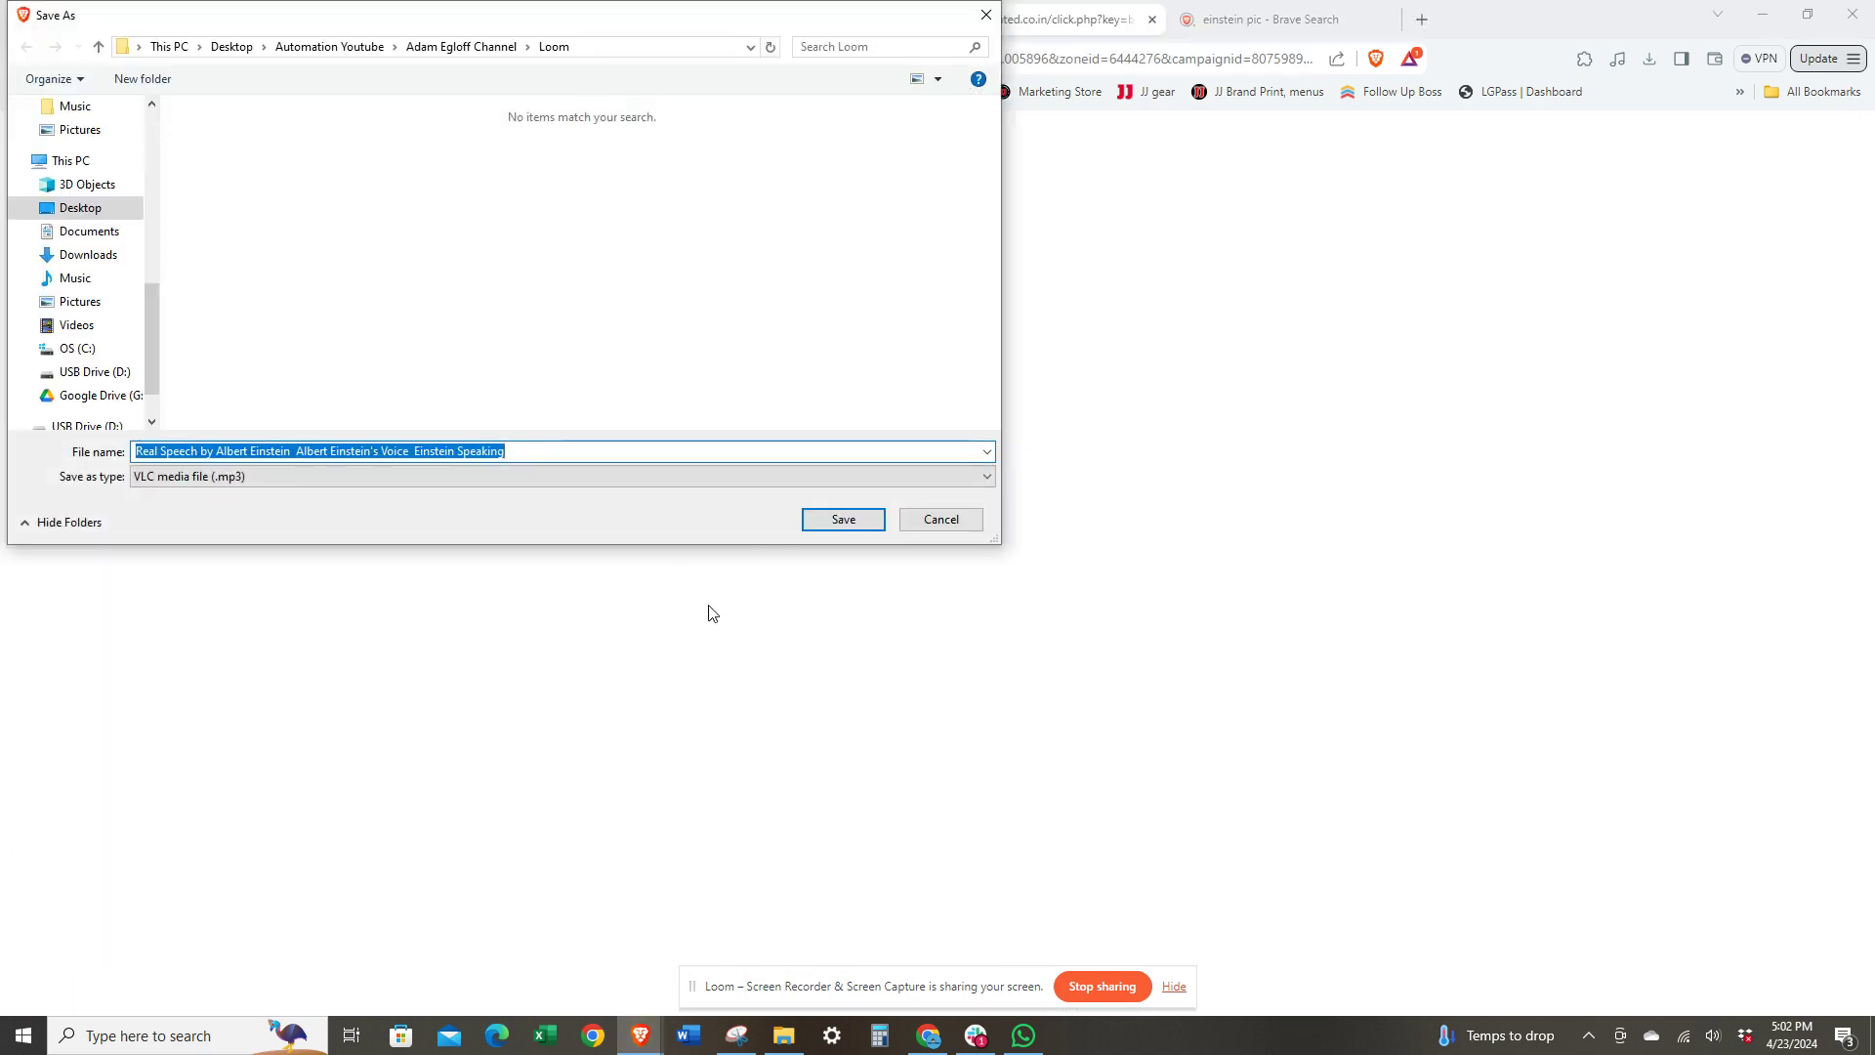
pyautogui.click(479, 49)
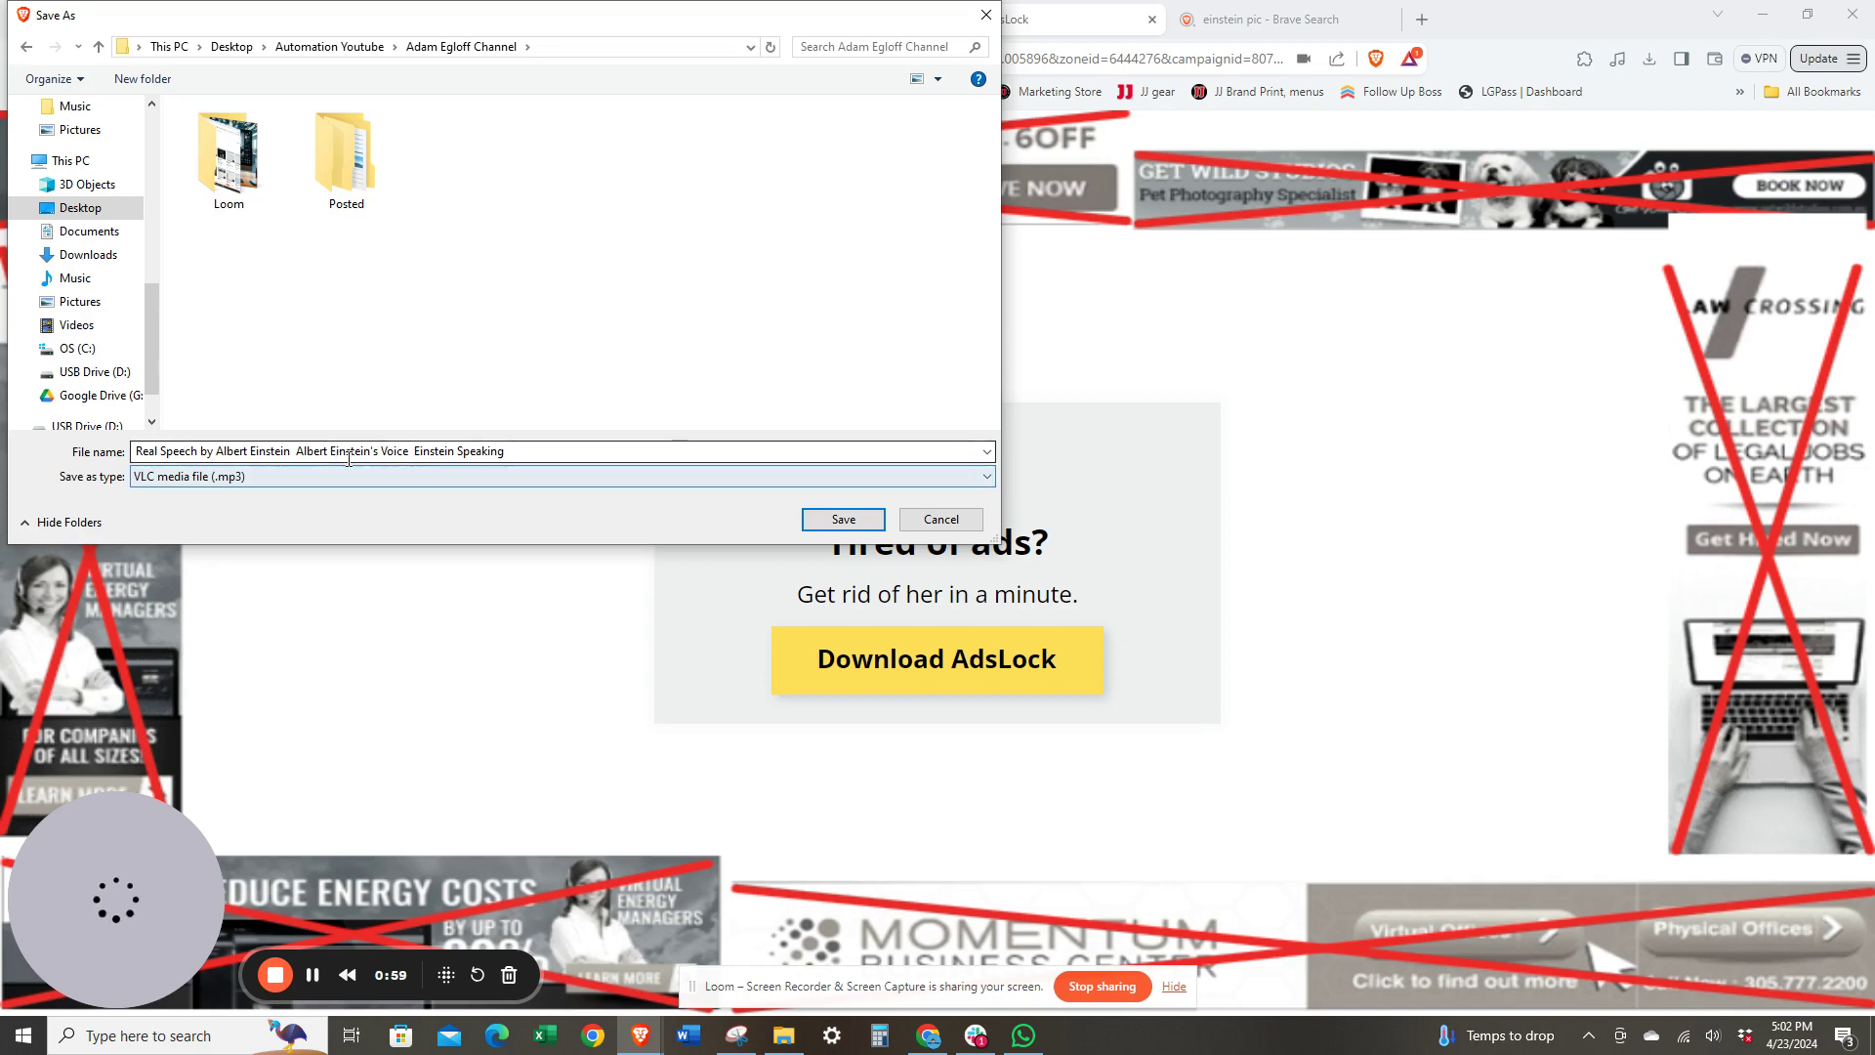
pyautogui.hotkey('shift', 'Tab')
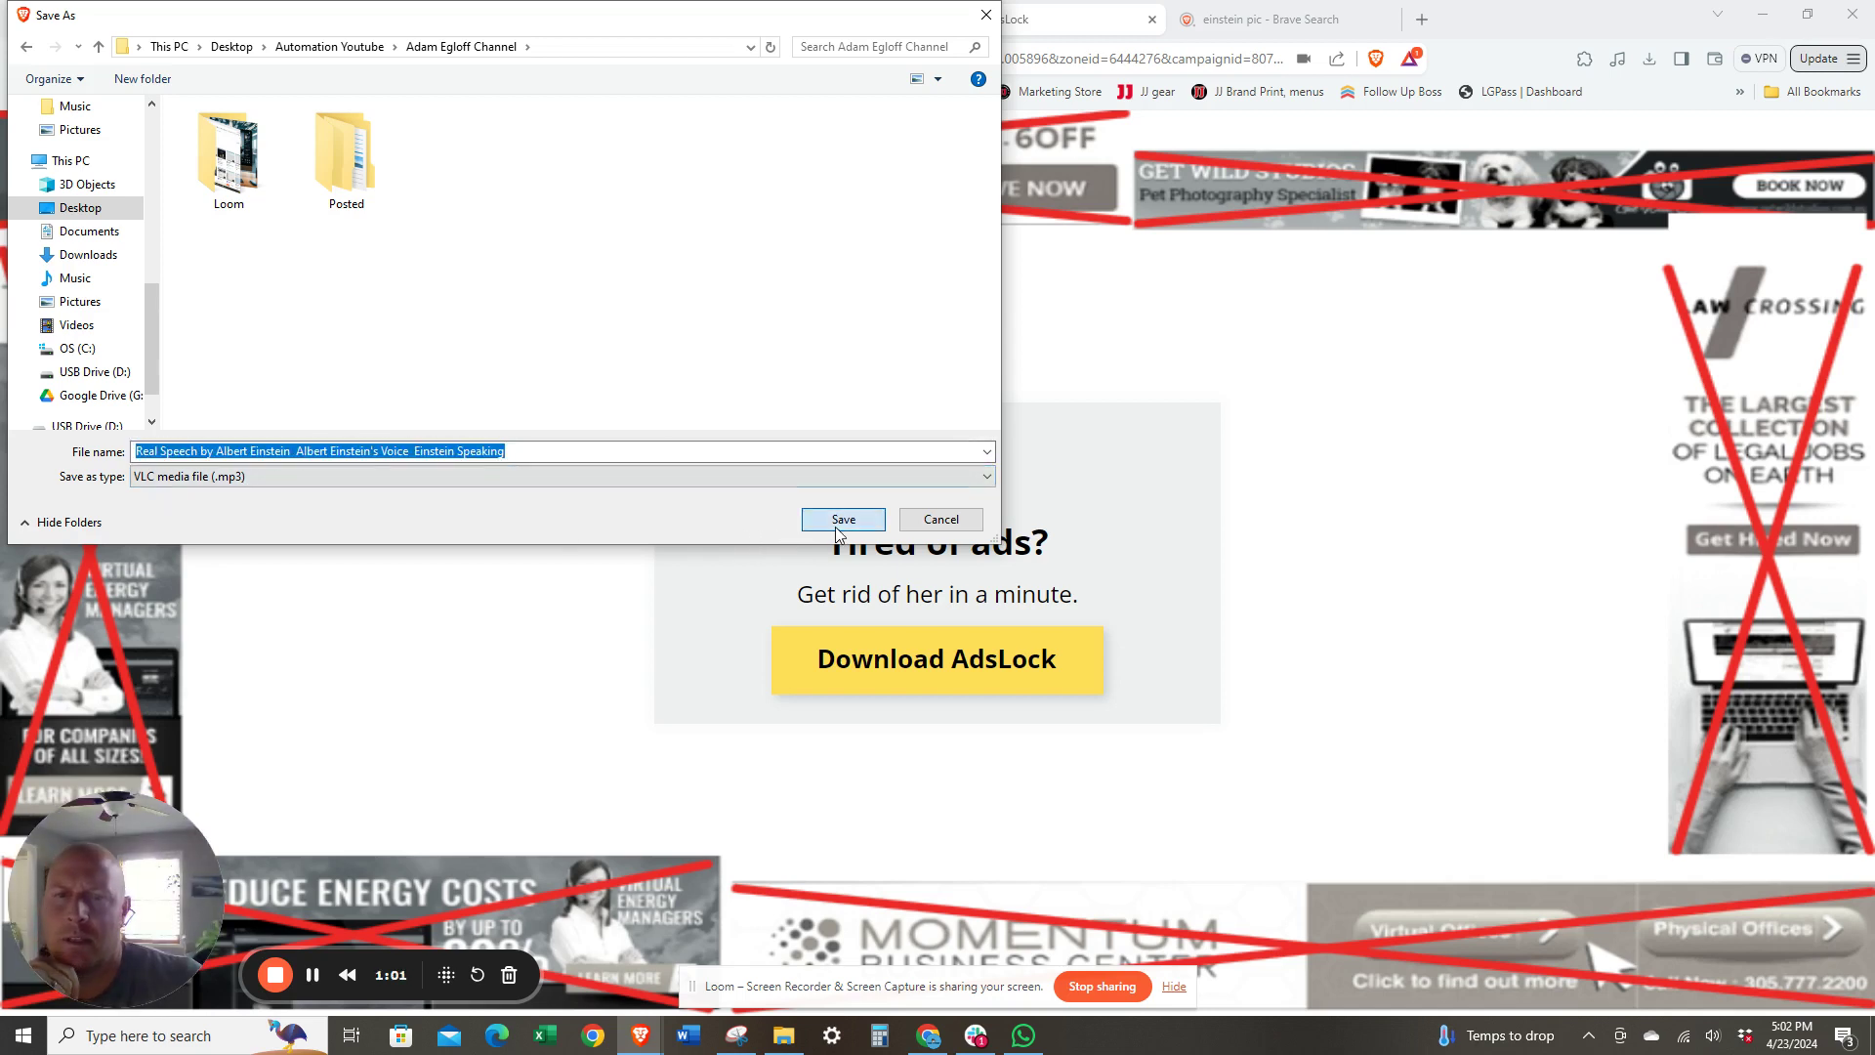
pyautogui.click(837, 525)
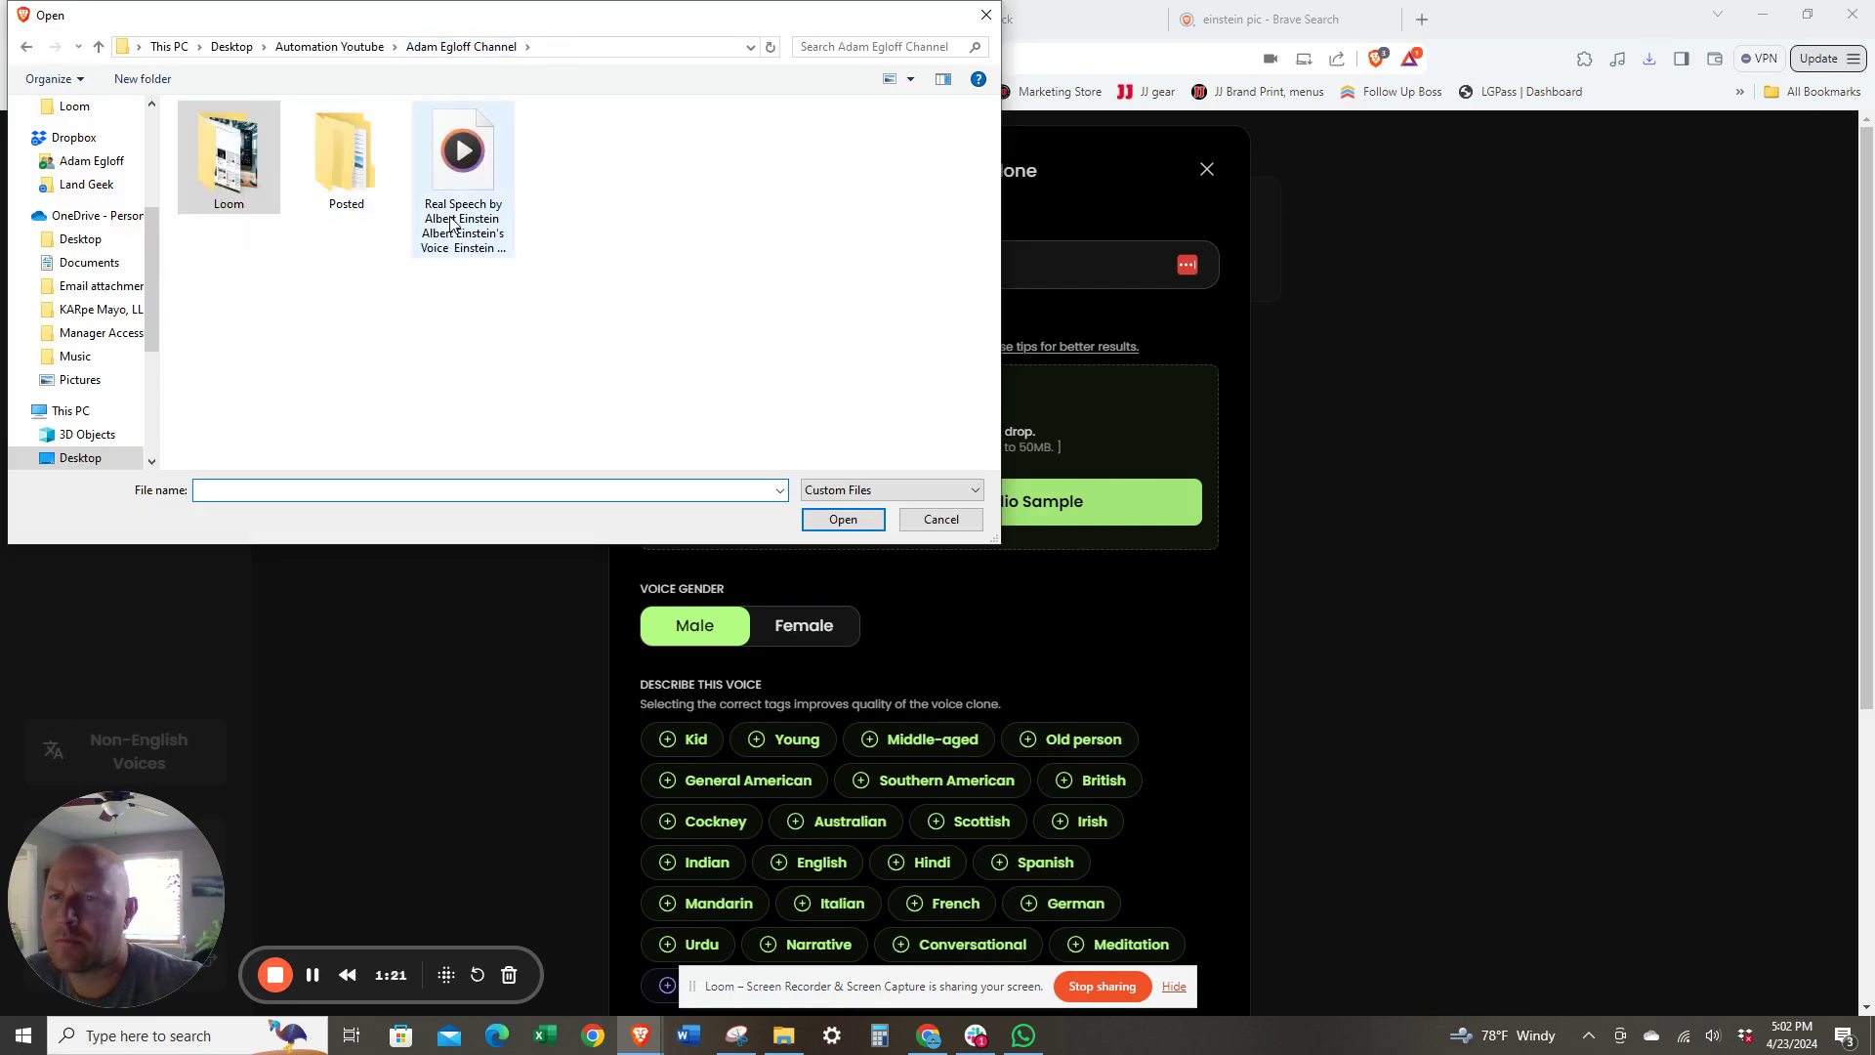
# Step: Upload the saved Einstein speech MP3 as the clone's audio sample and name the voice clone Einstein
pyautogui.click(452, 186)
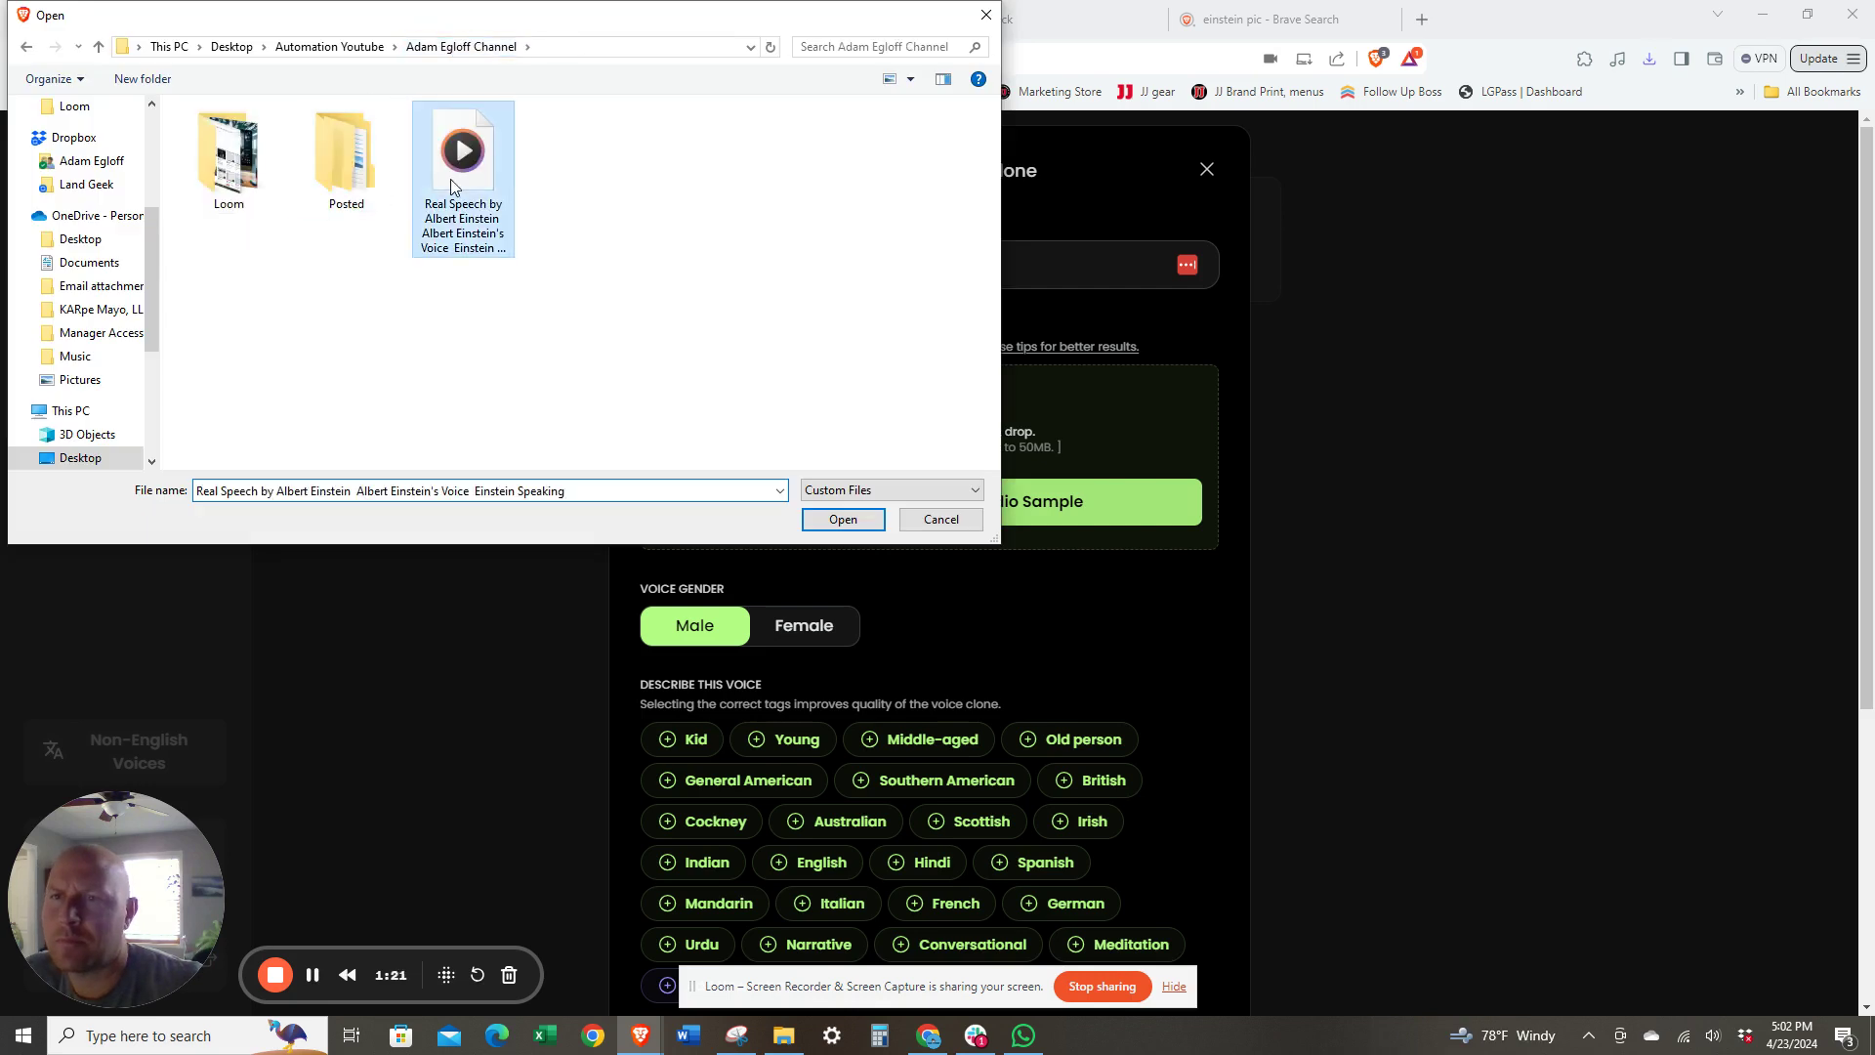
pyautogui.doubleClick(452, 185)
pyautogui.click(793, 273)
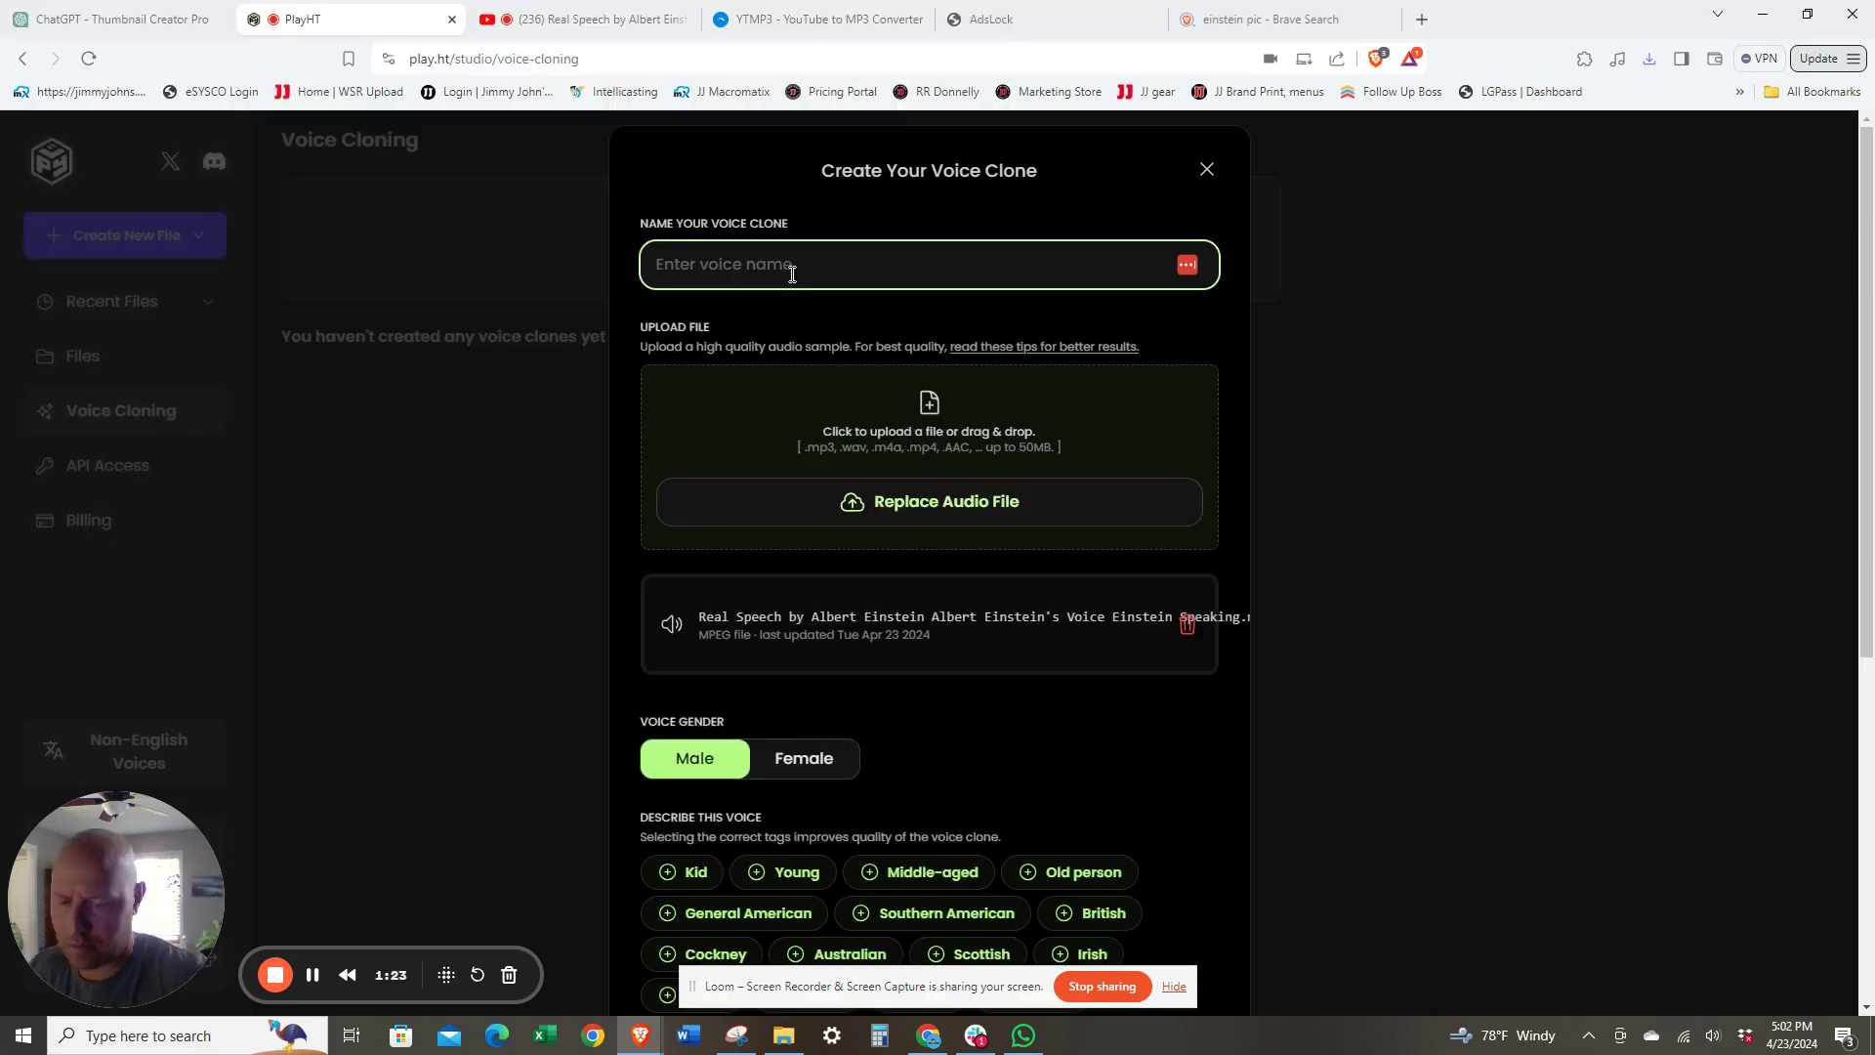
pyautogui.write('Einstein')
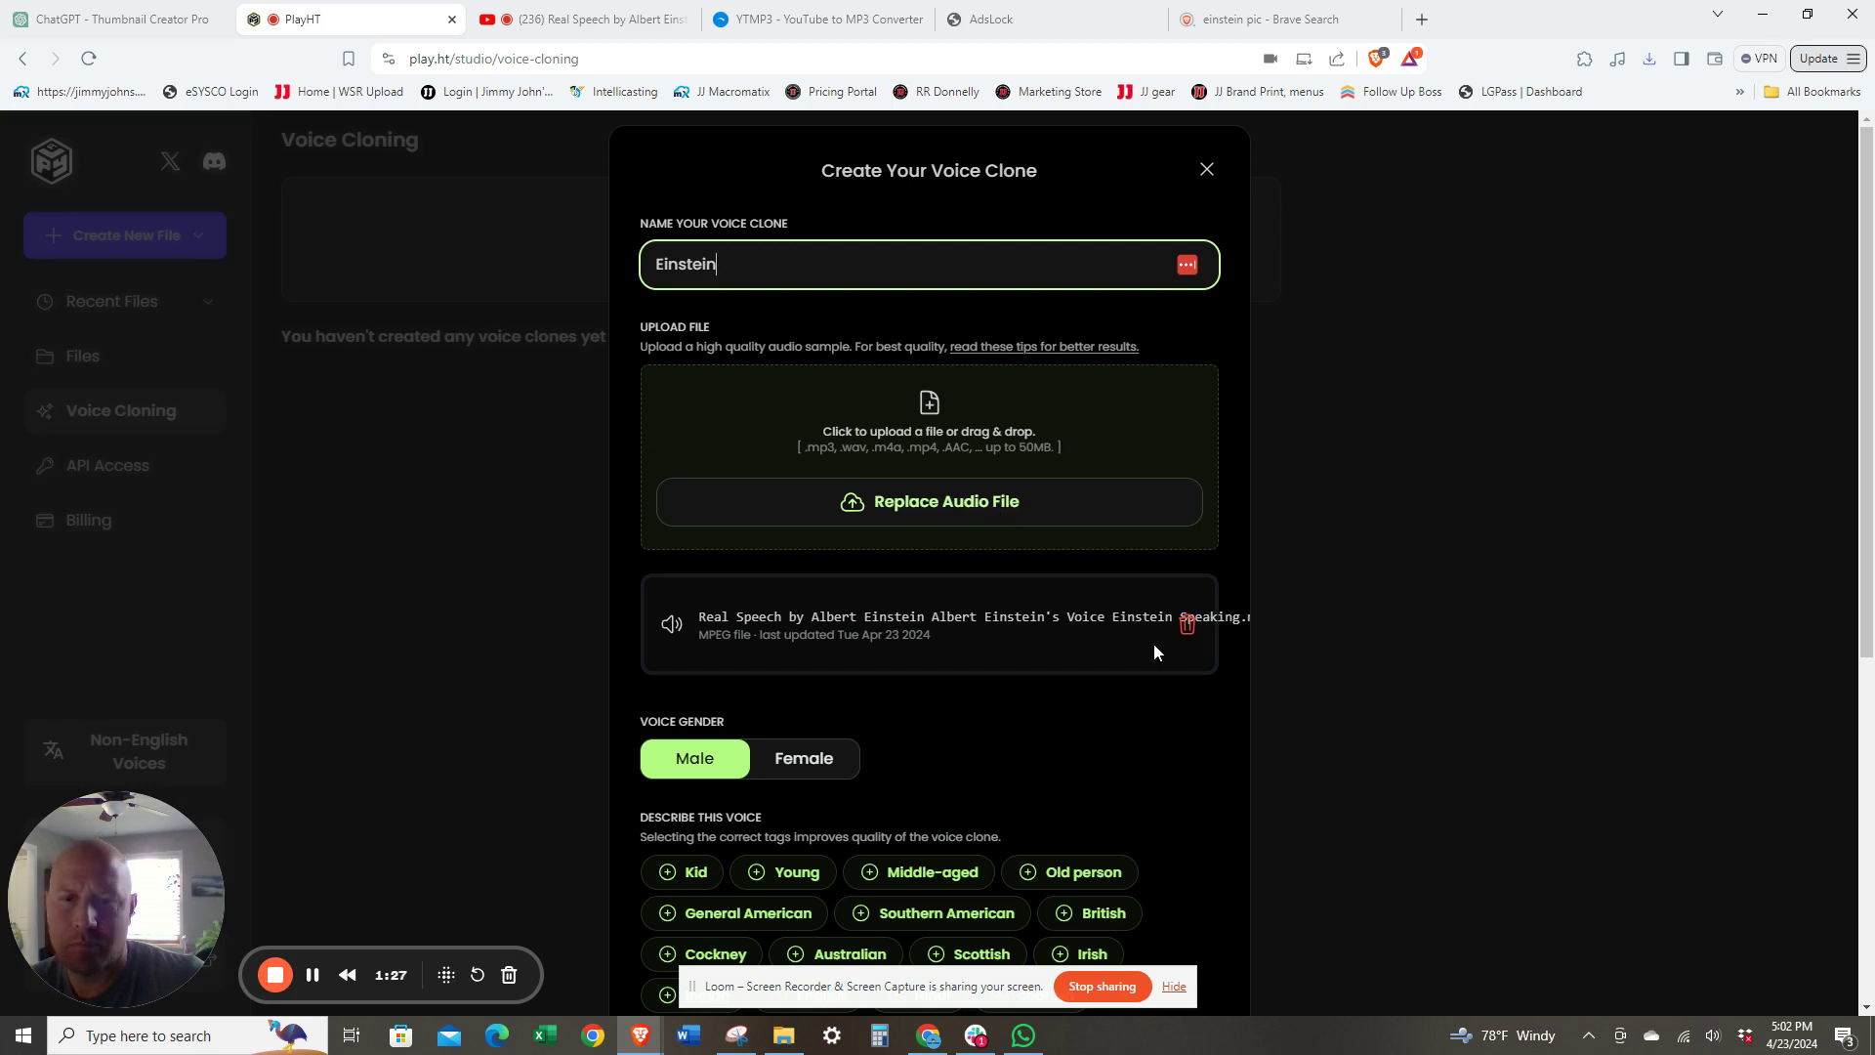
# Step: Confirm having the rights or consents to clone this voice and create the clone
pyautogui.scroll(-6, 1154, 650)
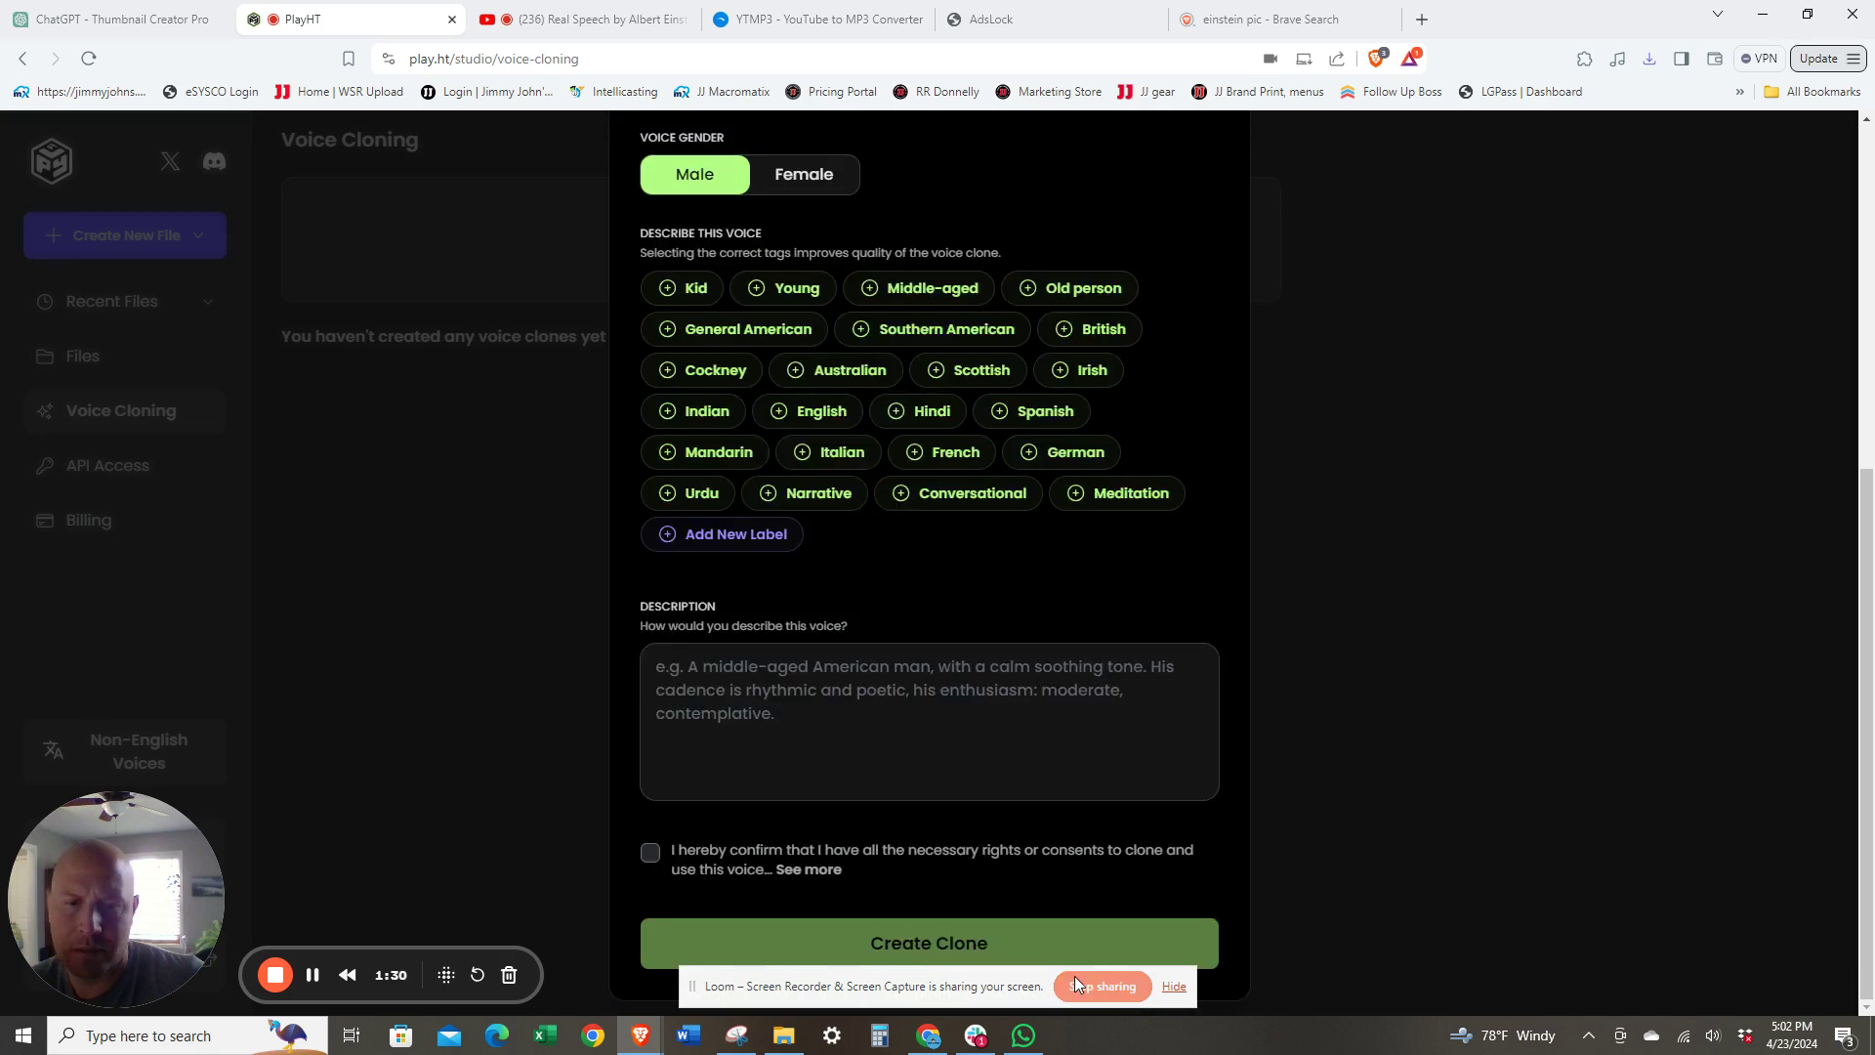
pyautogui.click(649, 851)
pyautogui.click(928, 942)
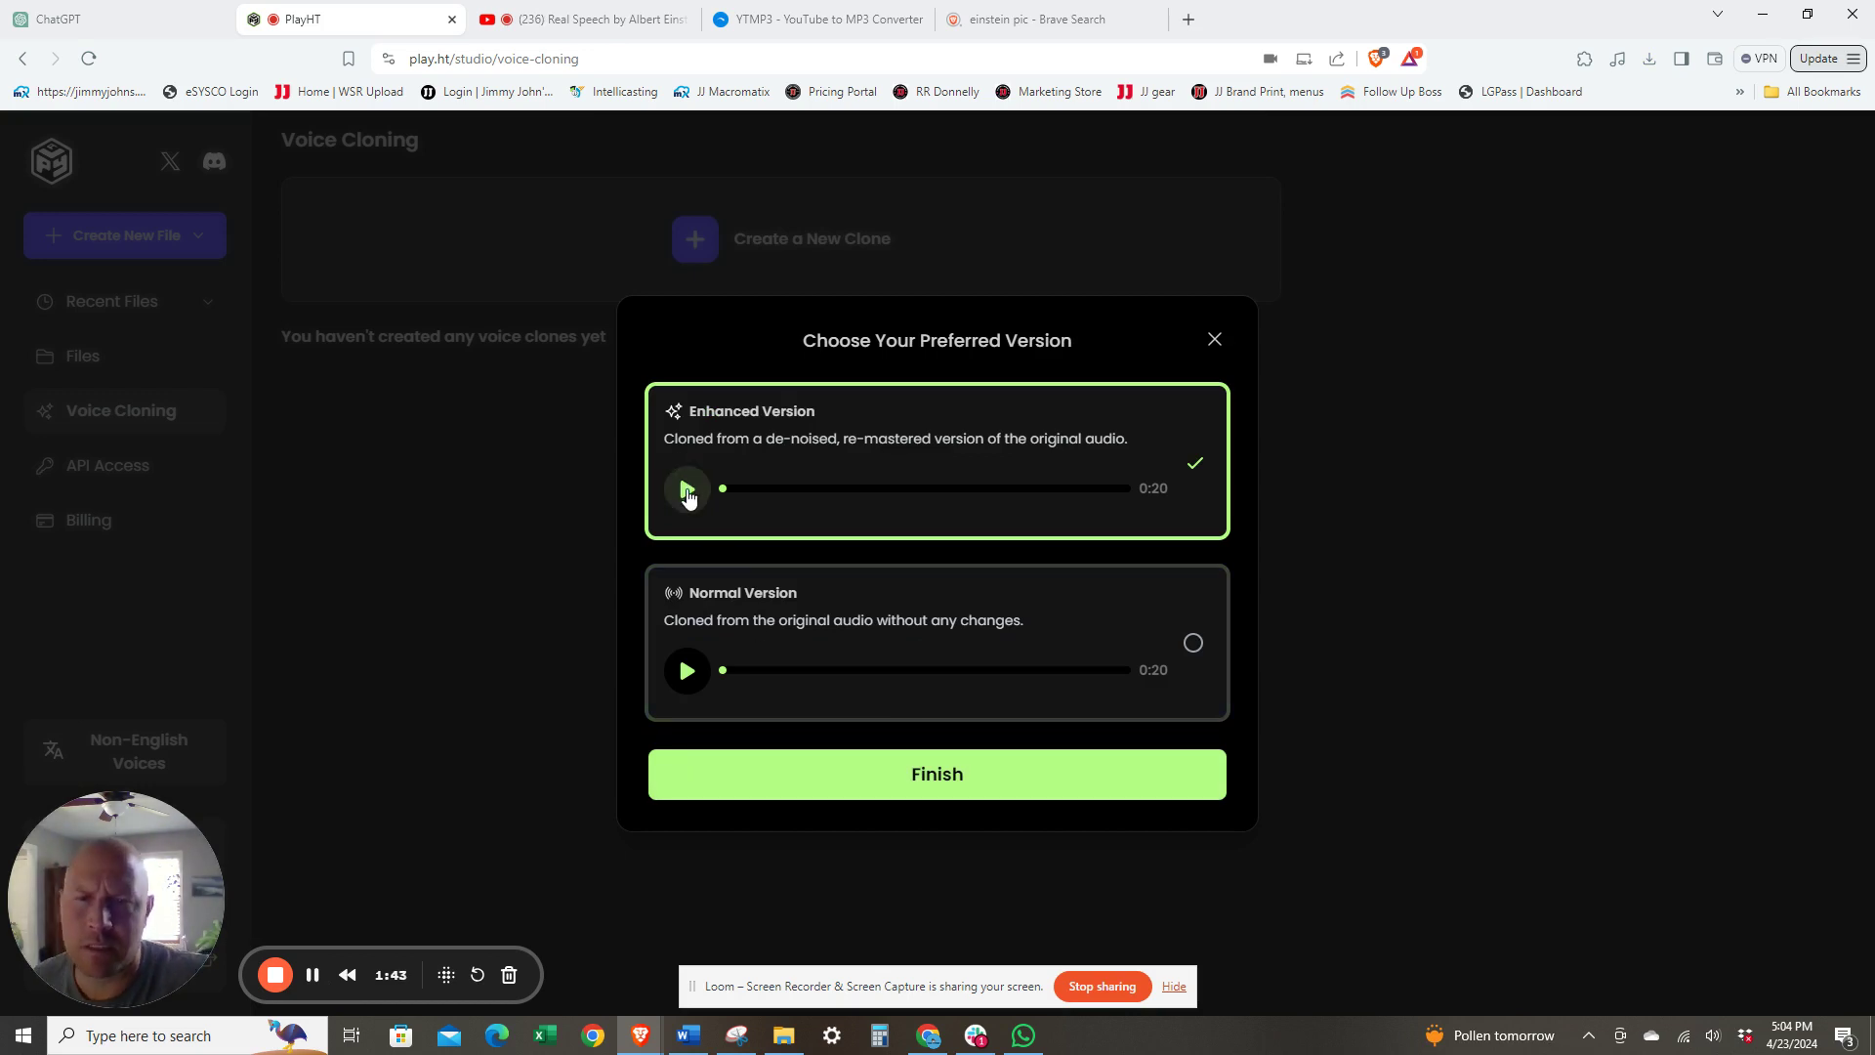
# Step: Preview the Enhanced and Normal versions of the cloned voice and finish the clone with the Enhanced Version
pyautogui.click(1713, 1035)
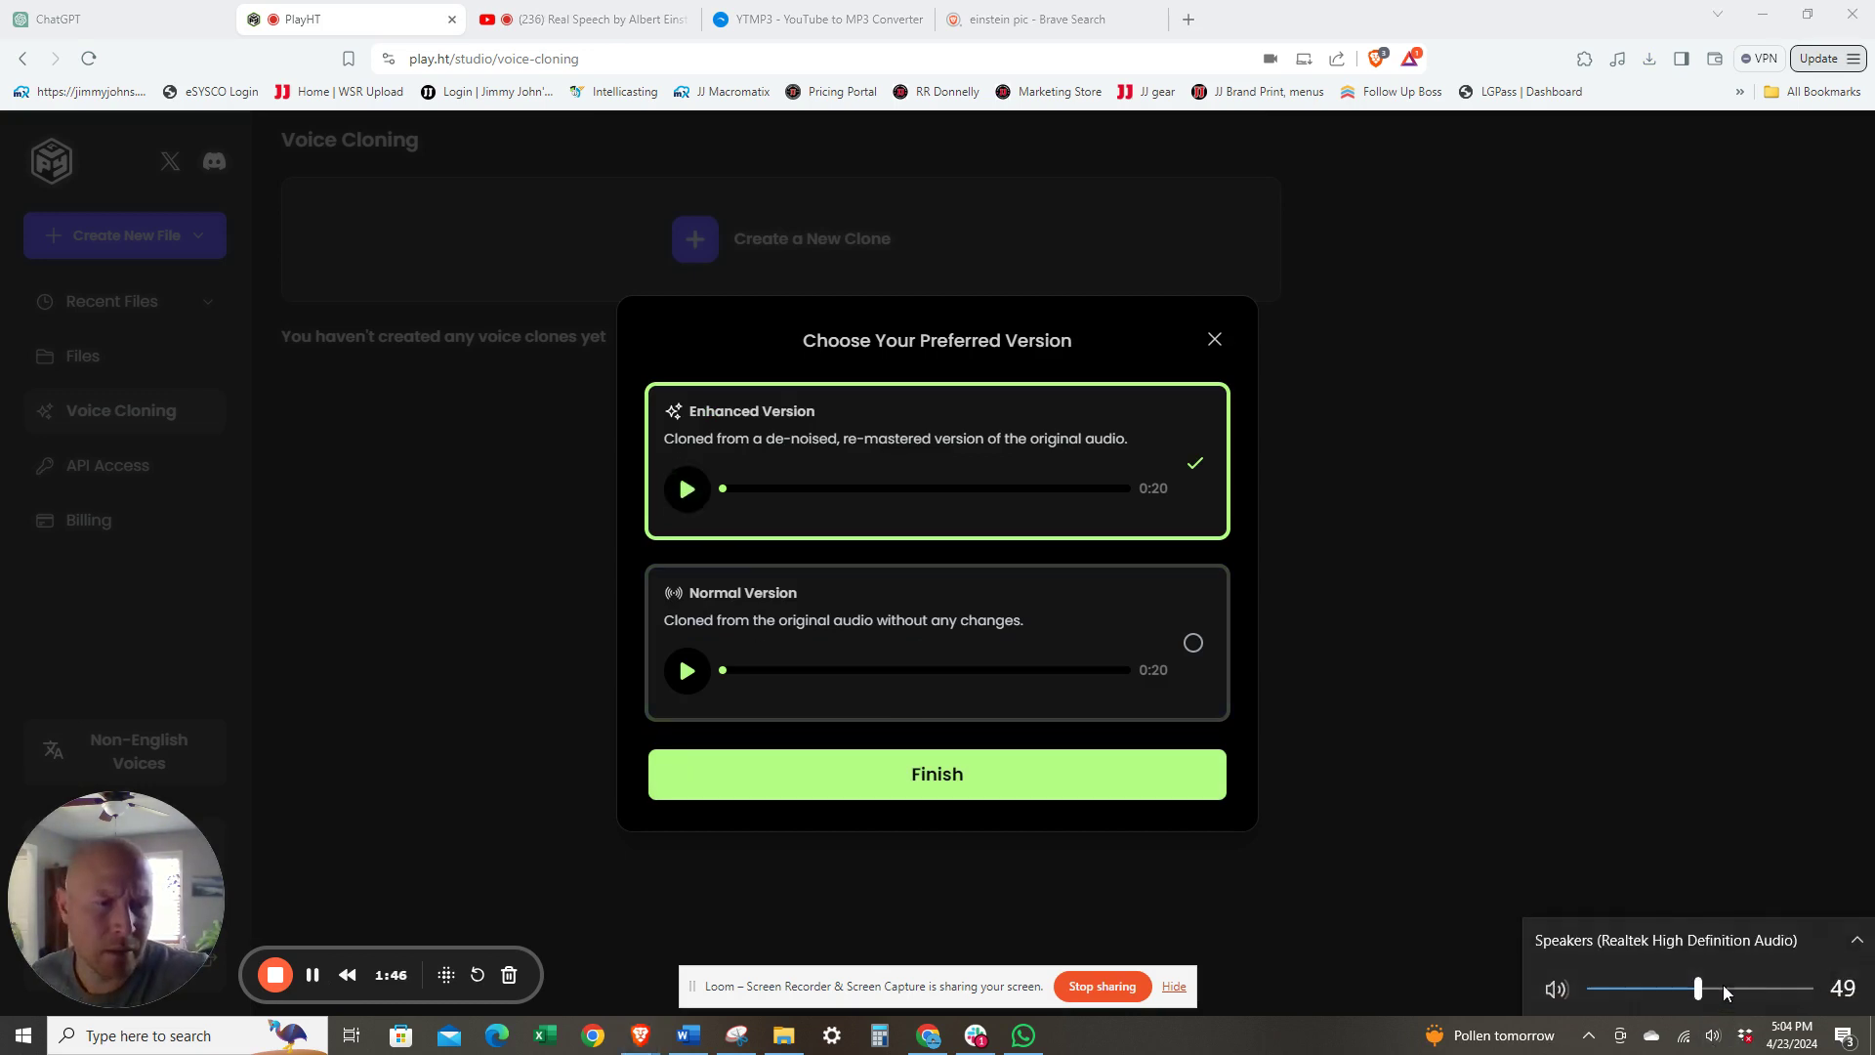
pyautogui.click(681, 504)
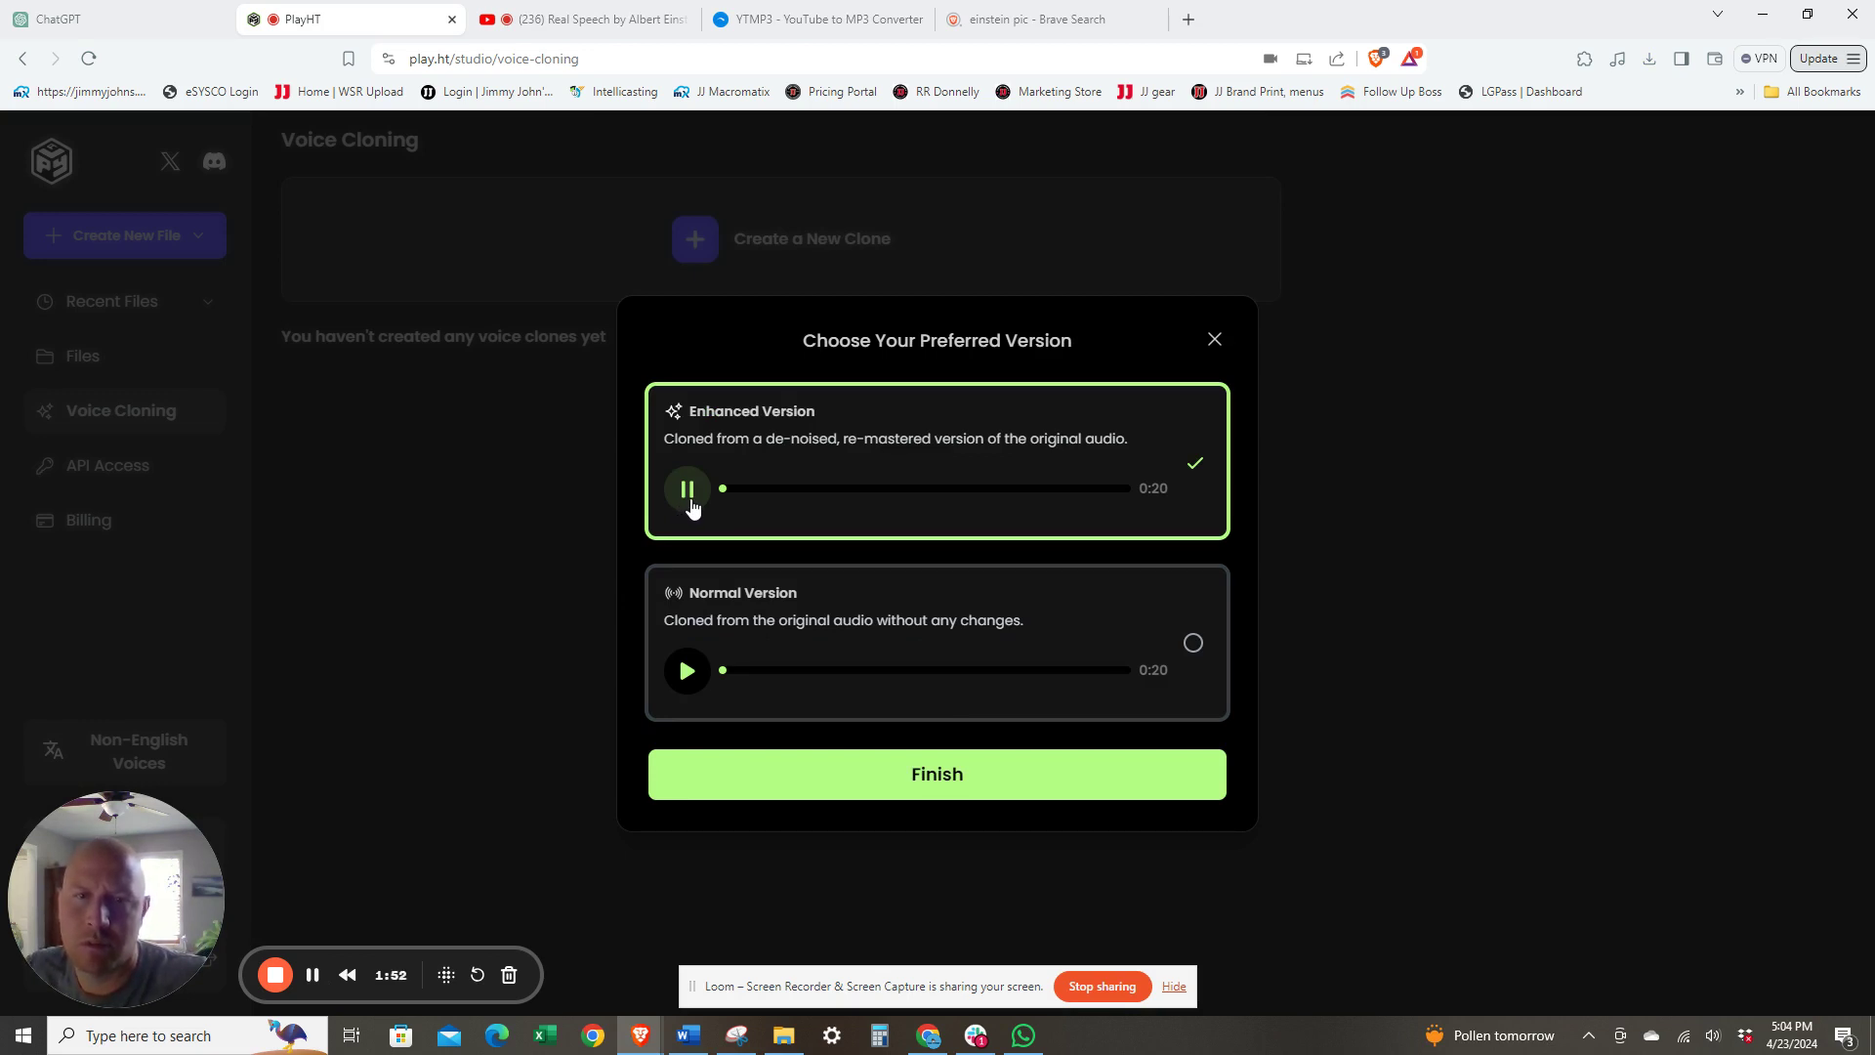
pyautogui.click(686, 671)
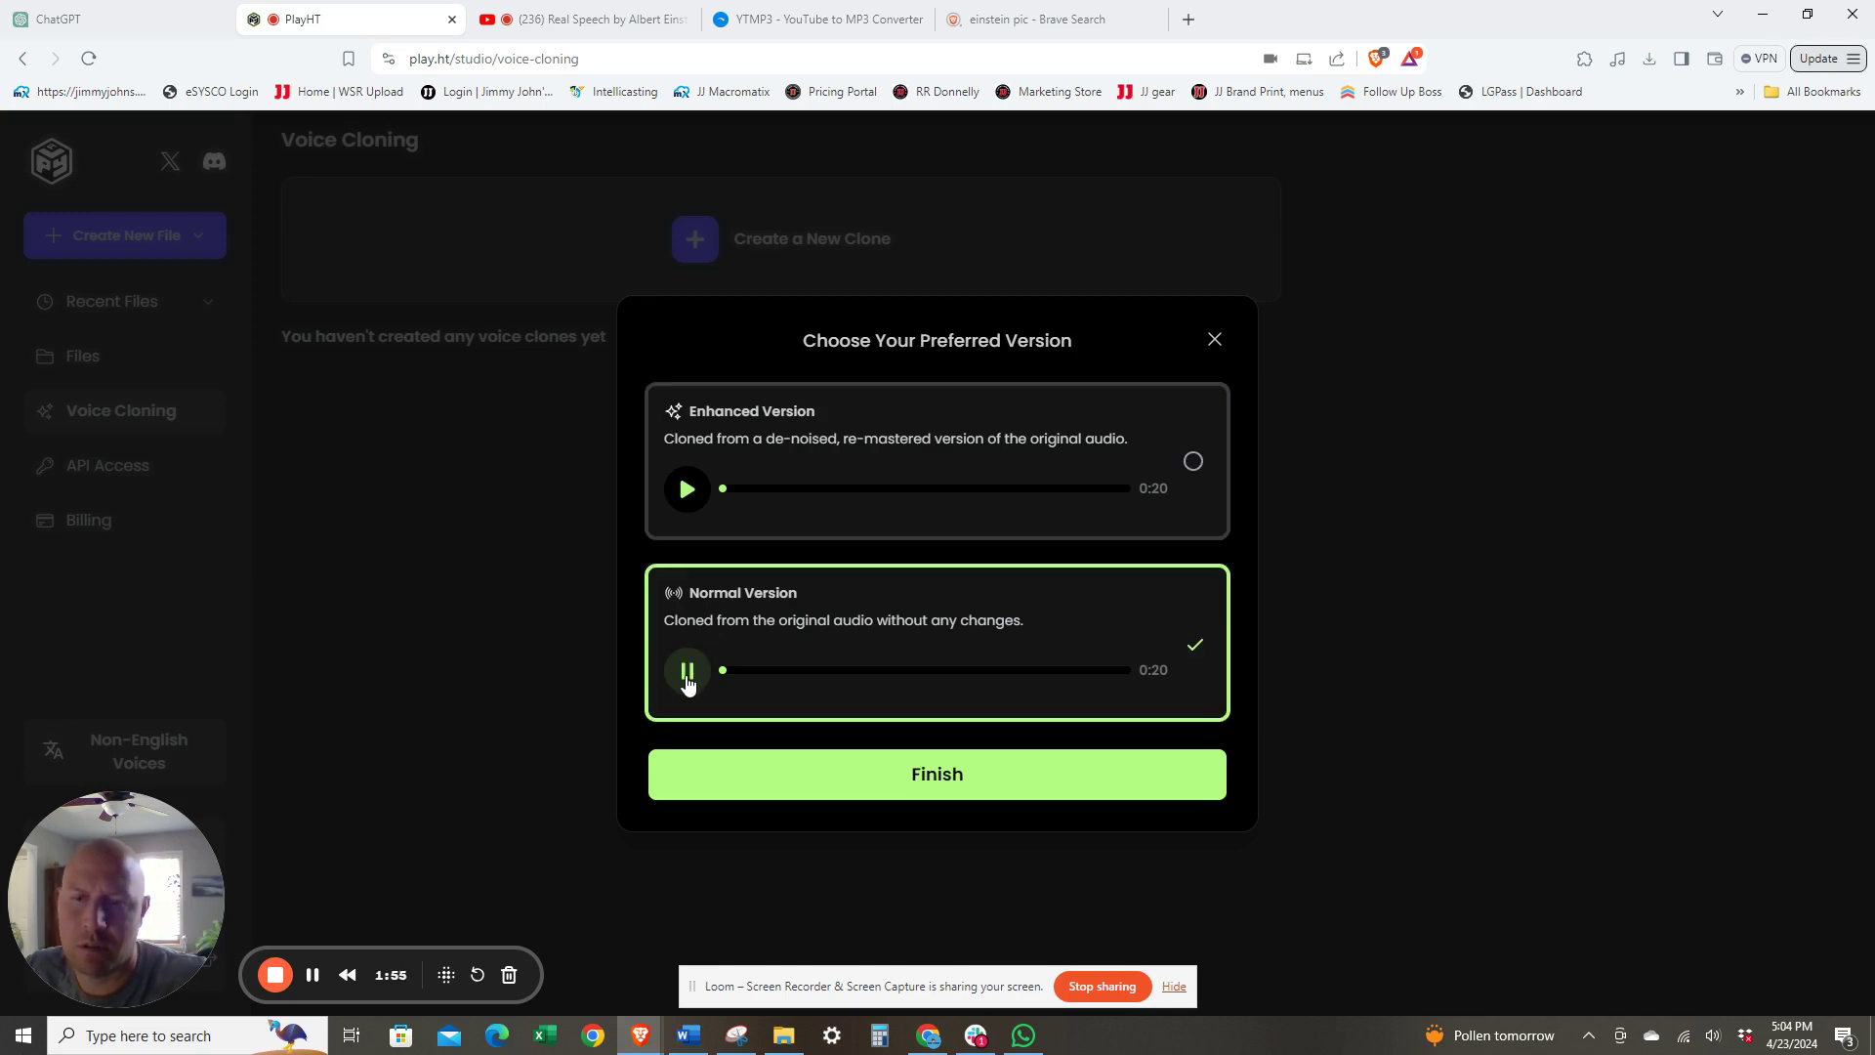
pyautogui.click(687, 489)
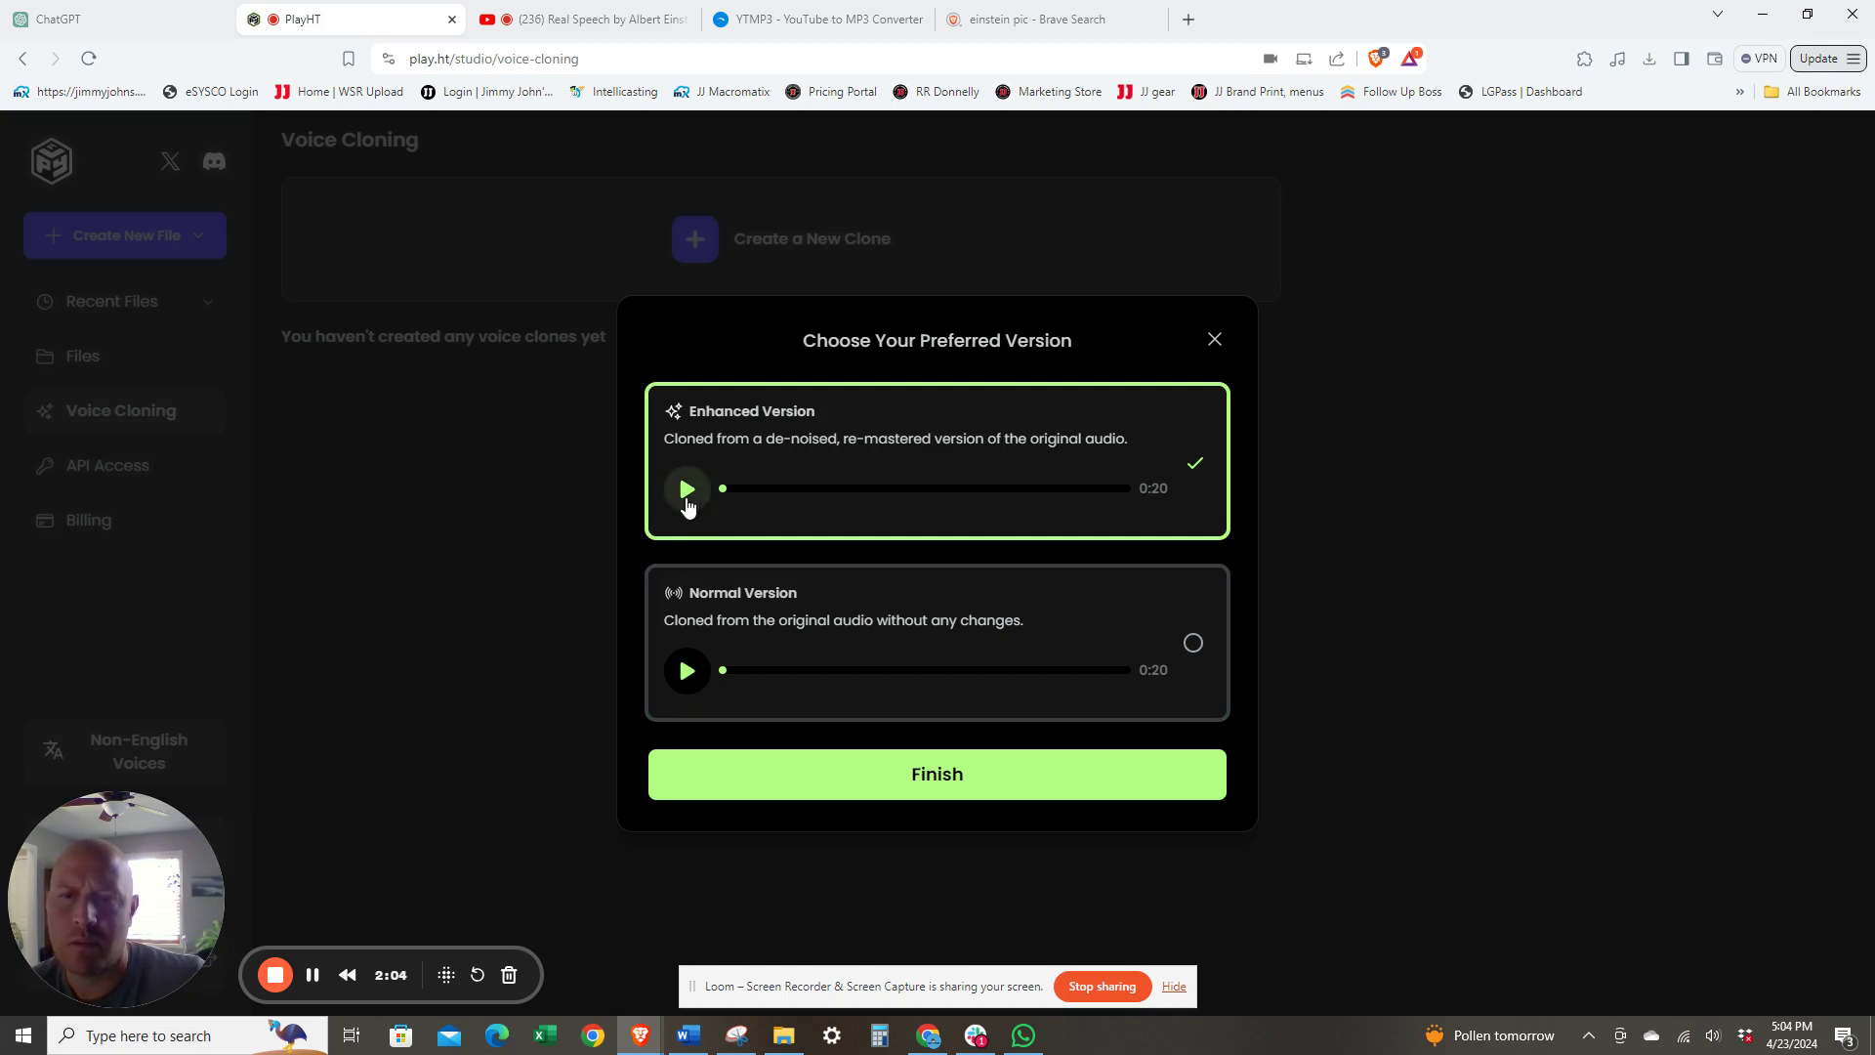
pyautogui.click(911, 789)
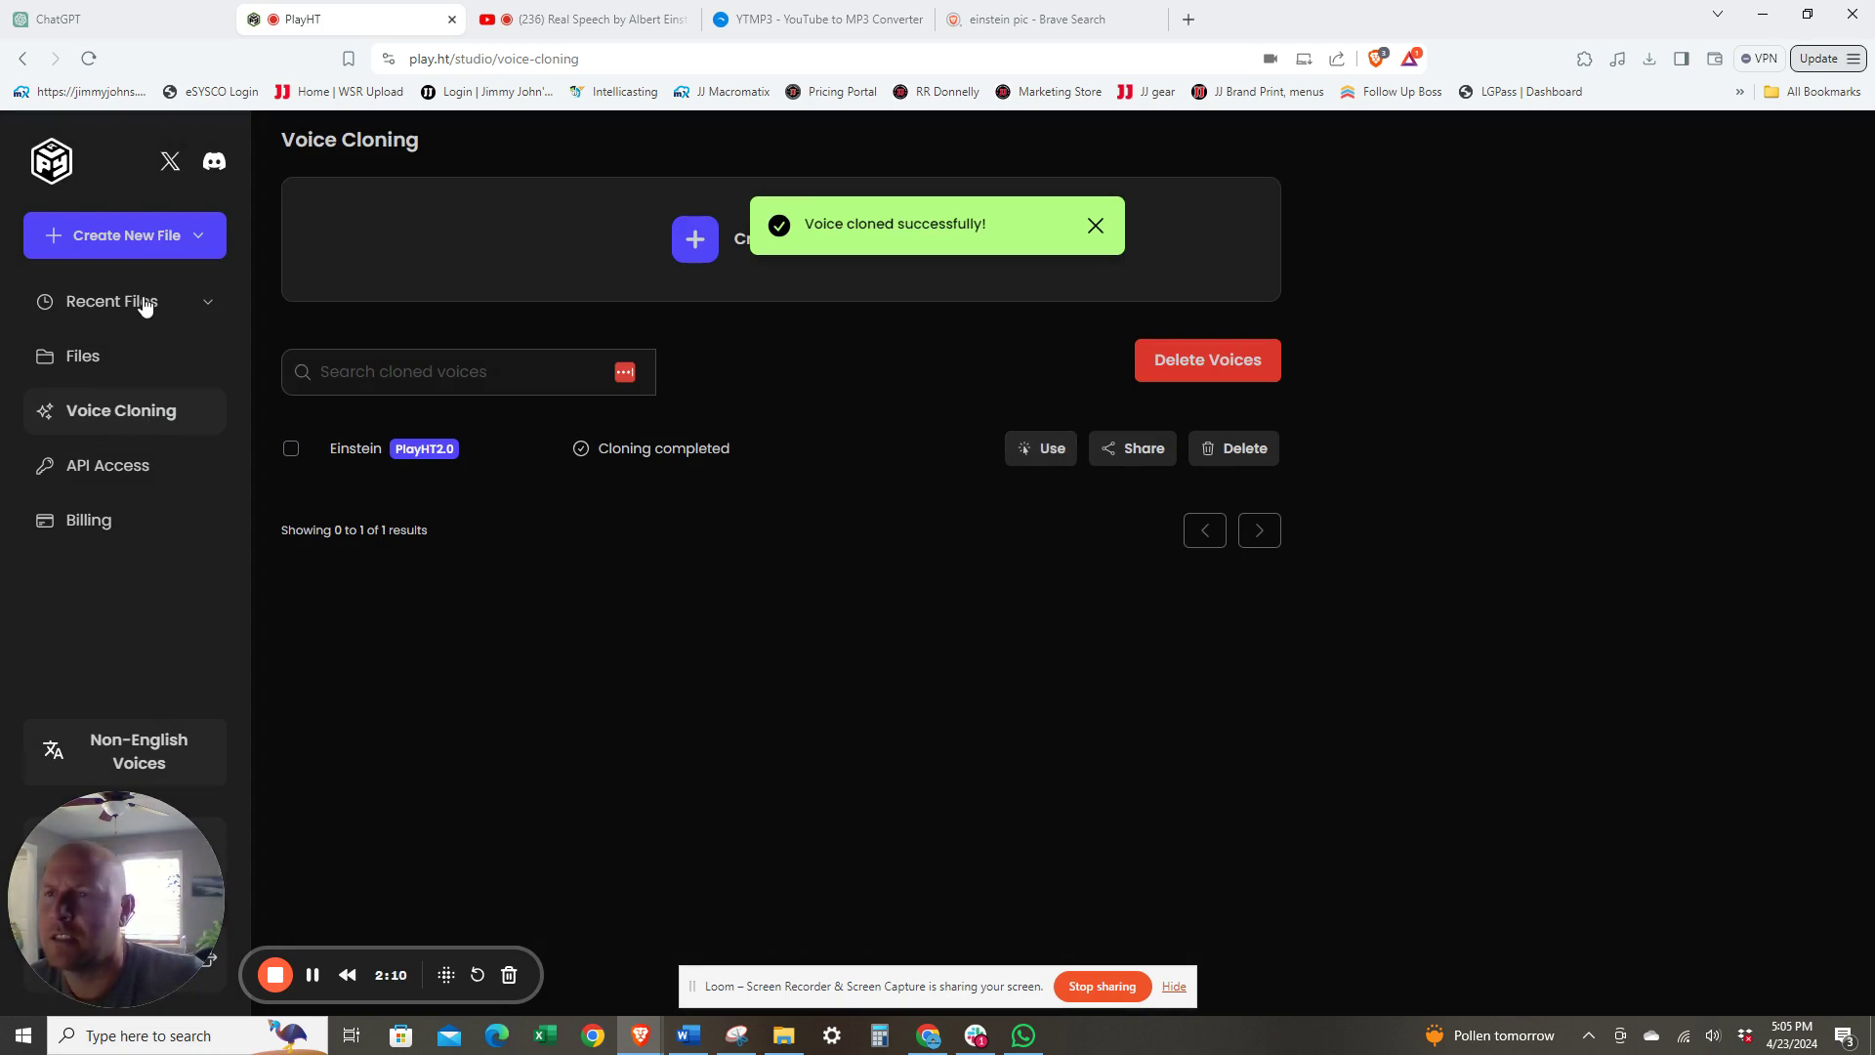
# Step: Create a new speech file with the PlayHT 2.0 voice model
pyautogui.click(72, 242)
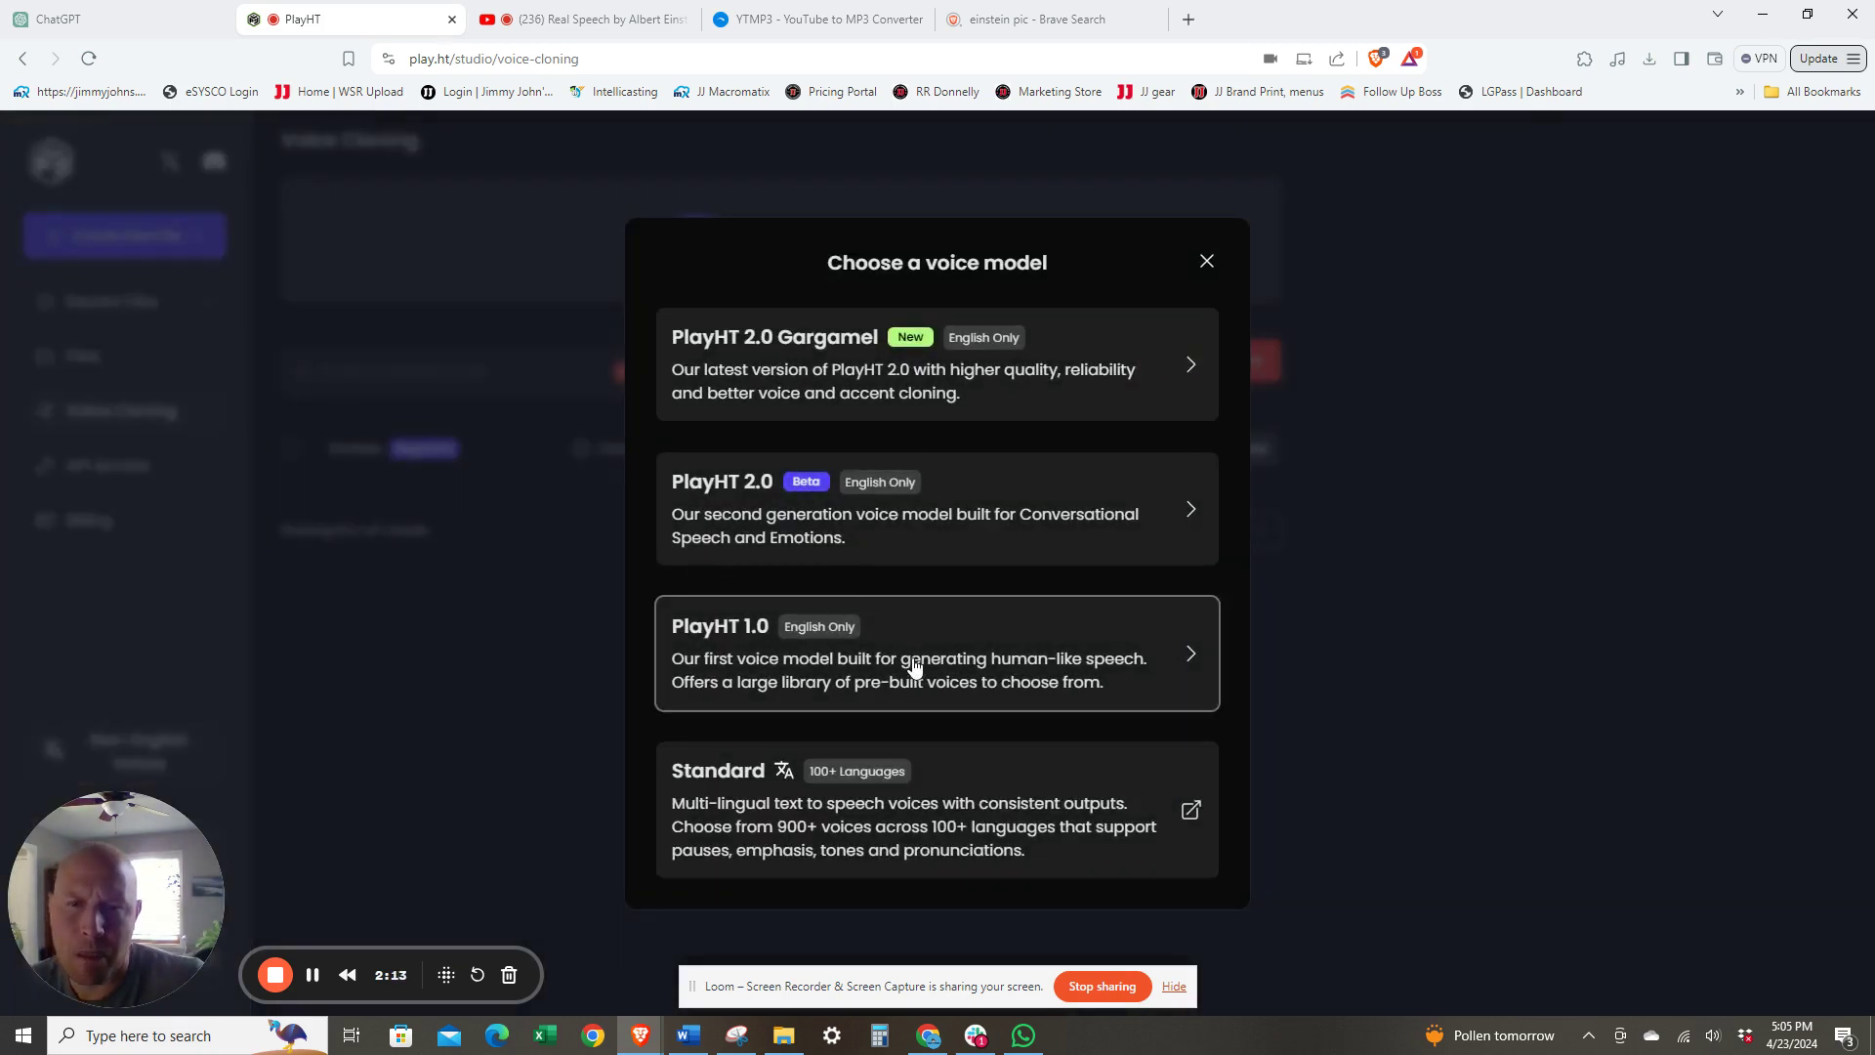
pyautogui.click(936, 518)
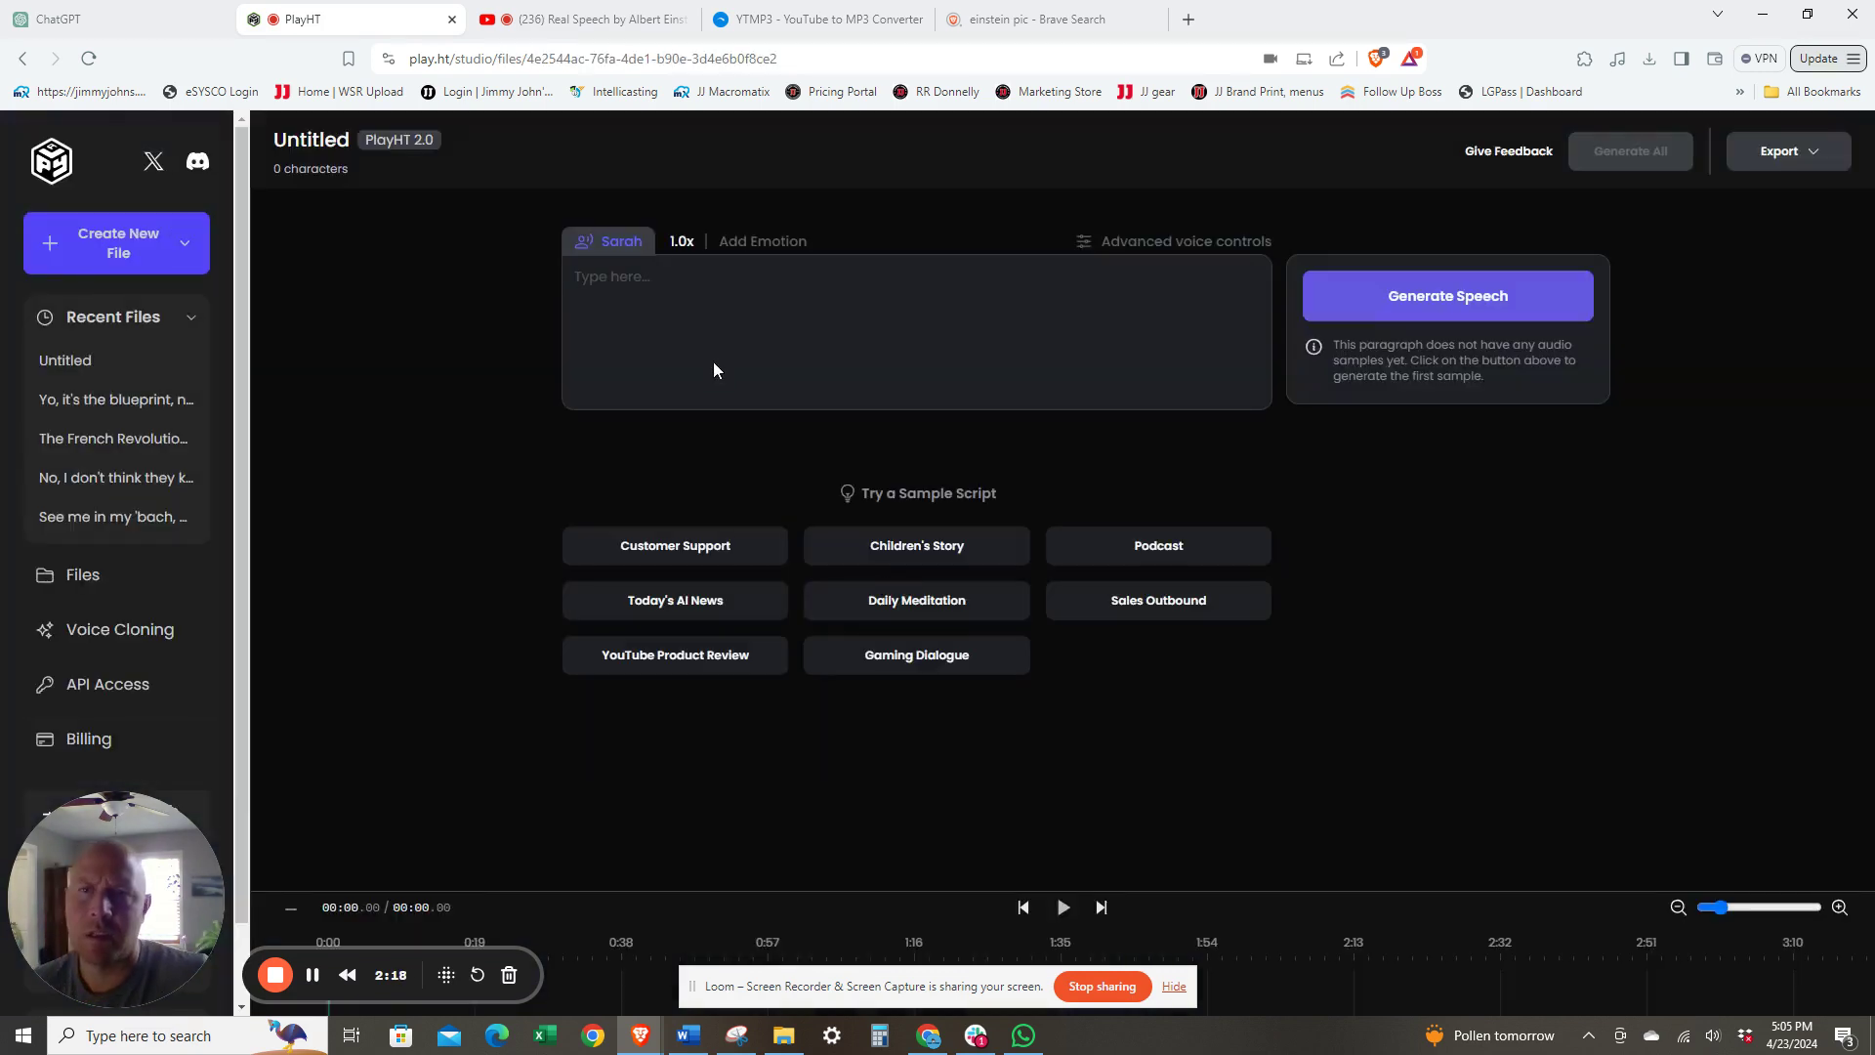
# Step: Copy the four-line "Einstein's Quick Quip on Bitcoin" verse from ChatGPT and paste it into the new PlayHT file
pyautogui.click(157, 12)
pyautogui.moveTo(739, 761); pyautogui.dragTo(1080, 854)
pyautogui.hotkey('ctrl', 'c')
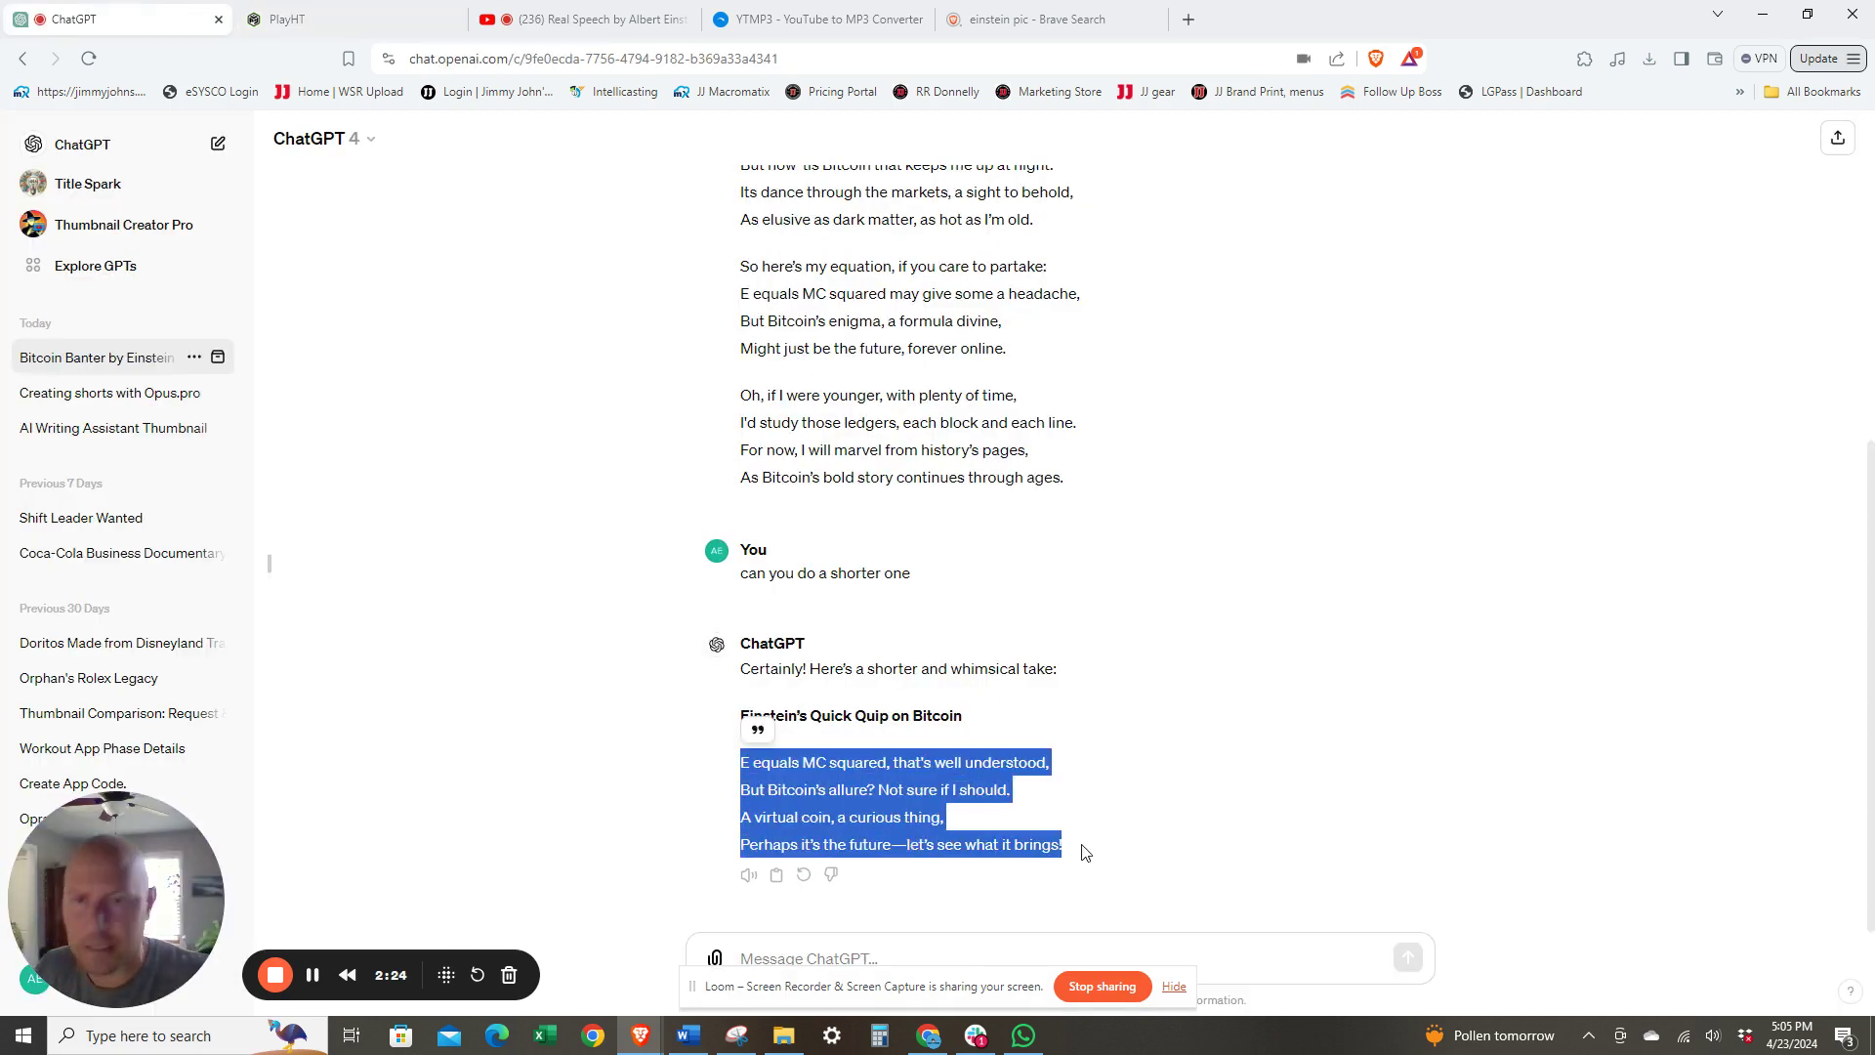
pyautogui.click(396, 23)
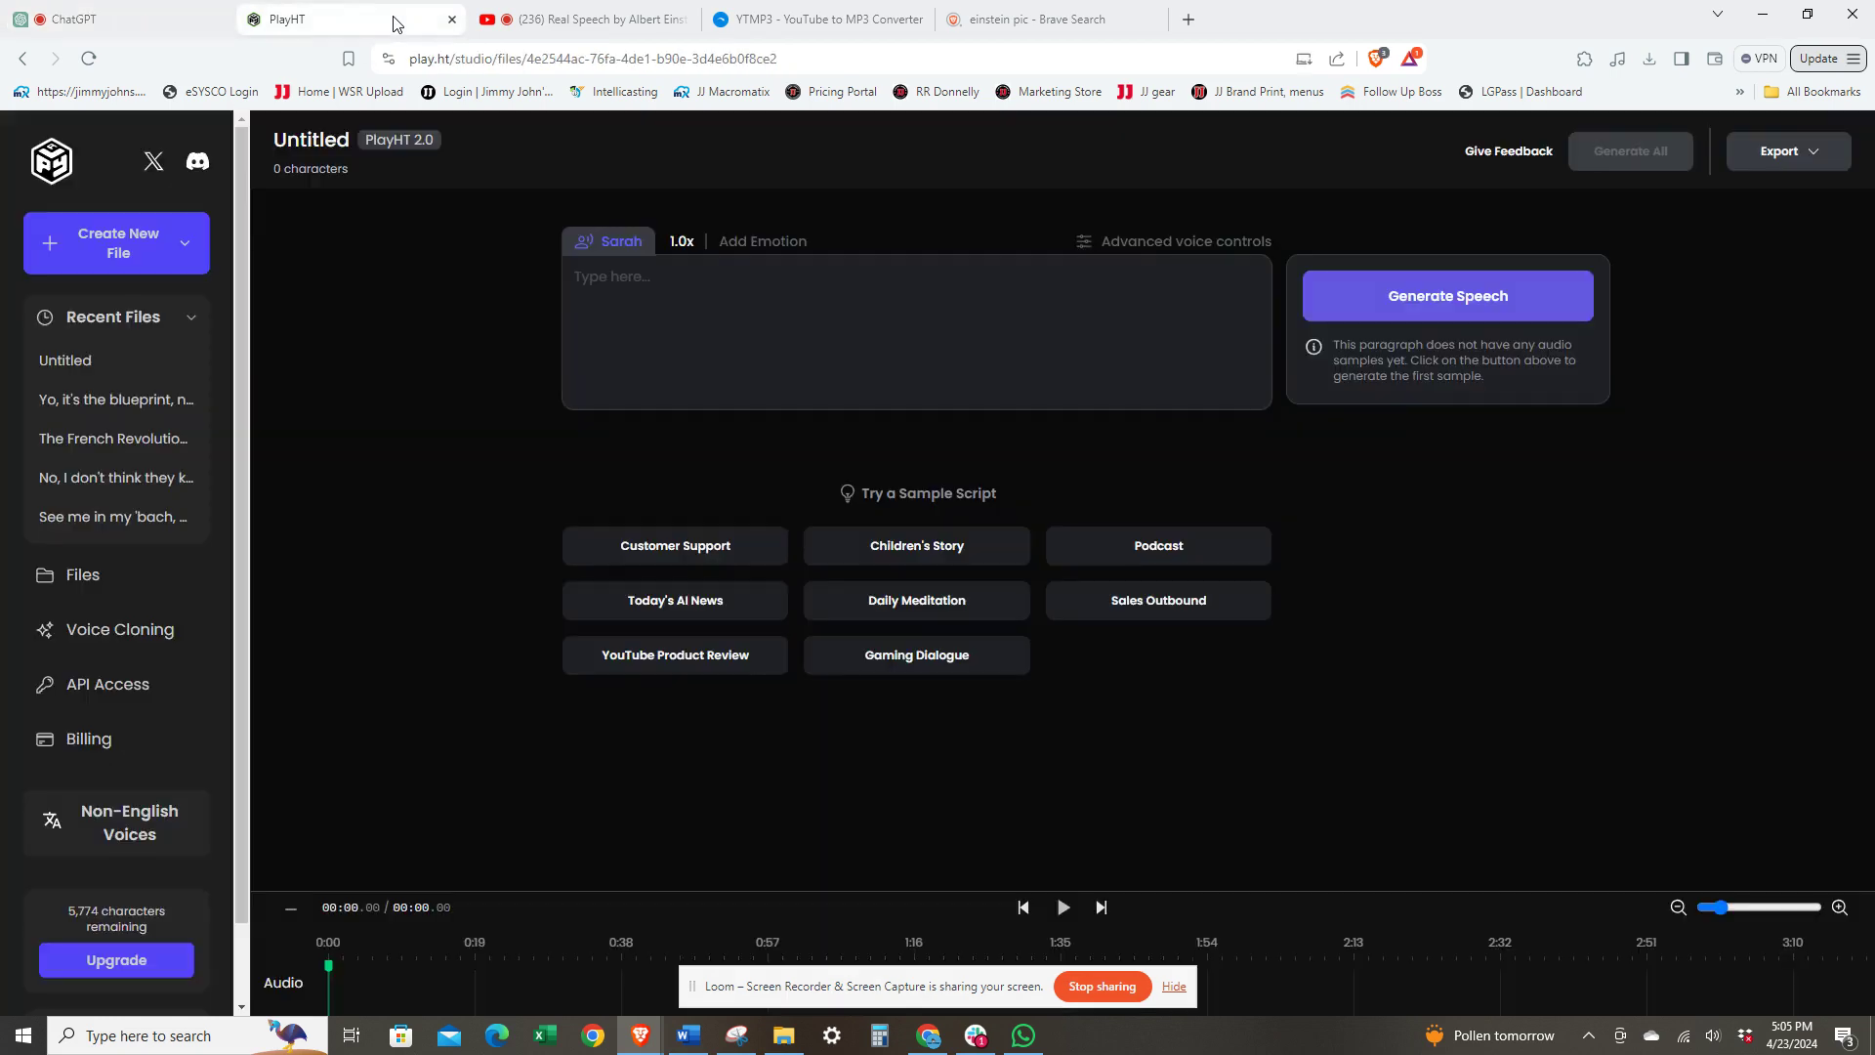
pyautogui.click(619, 283)
pyautogui.hotkey('ctrl', 'v')
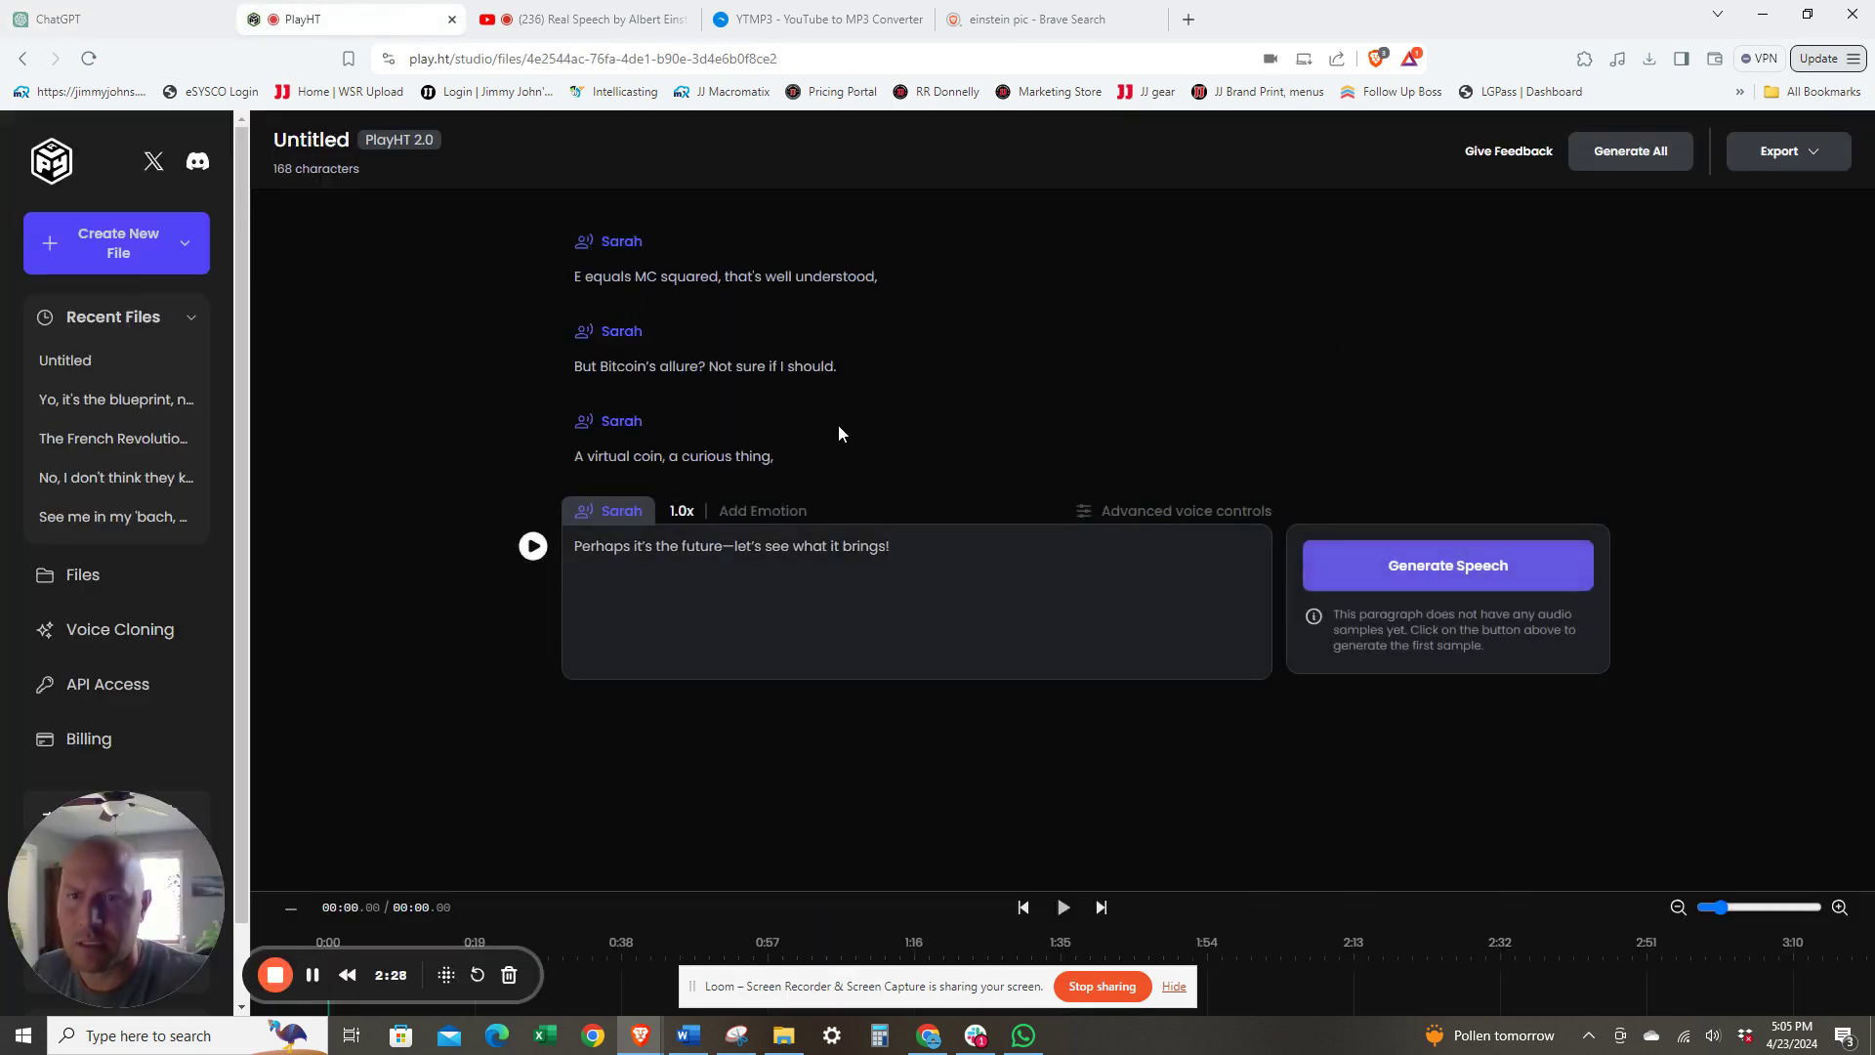
# Step: Replace the text of the last paragraph with the whole four-line Bitcoin verse
pyautogui.tripleClick(917, 552)
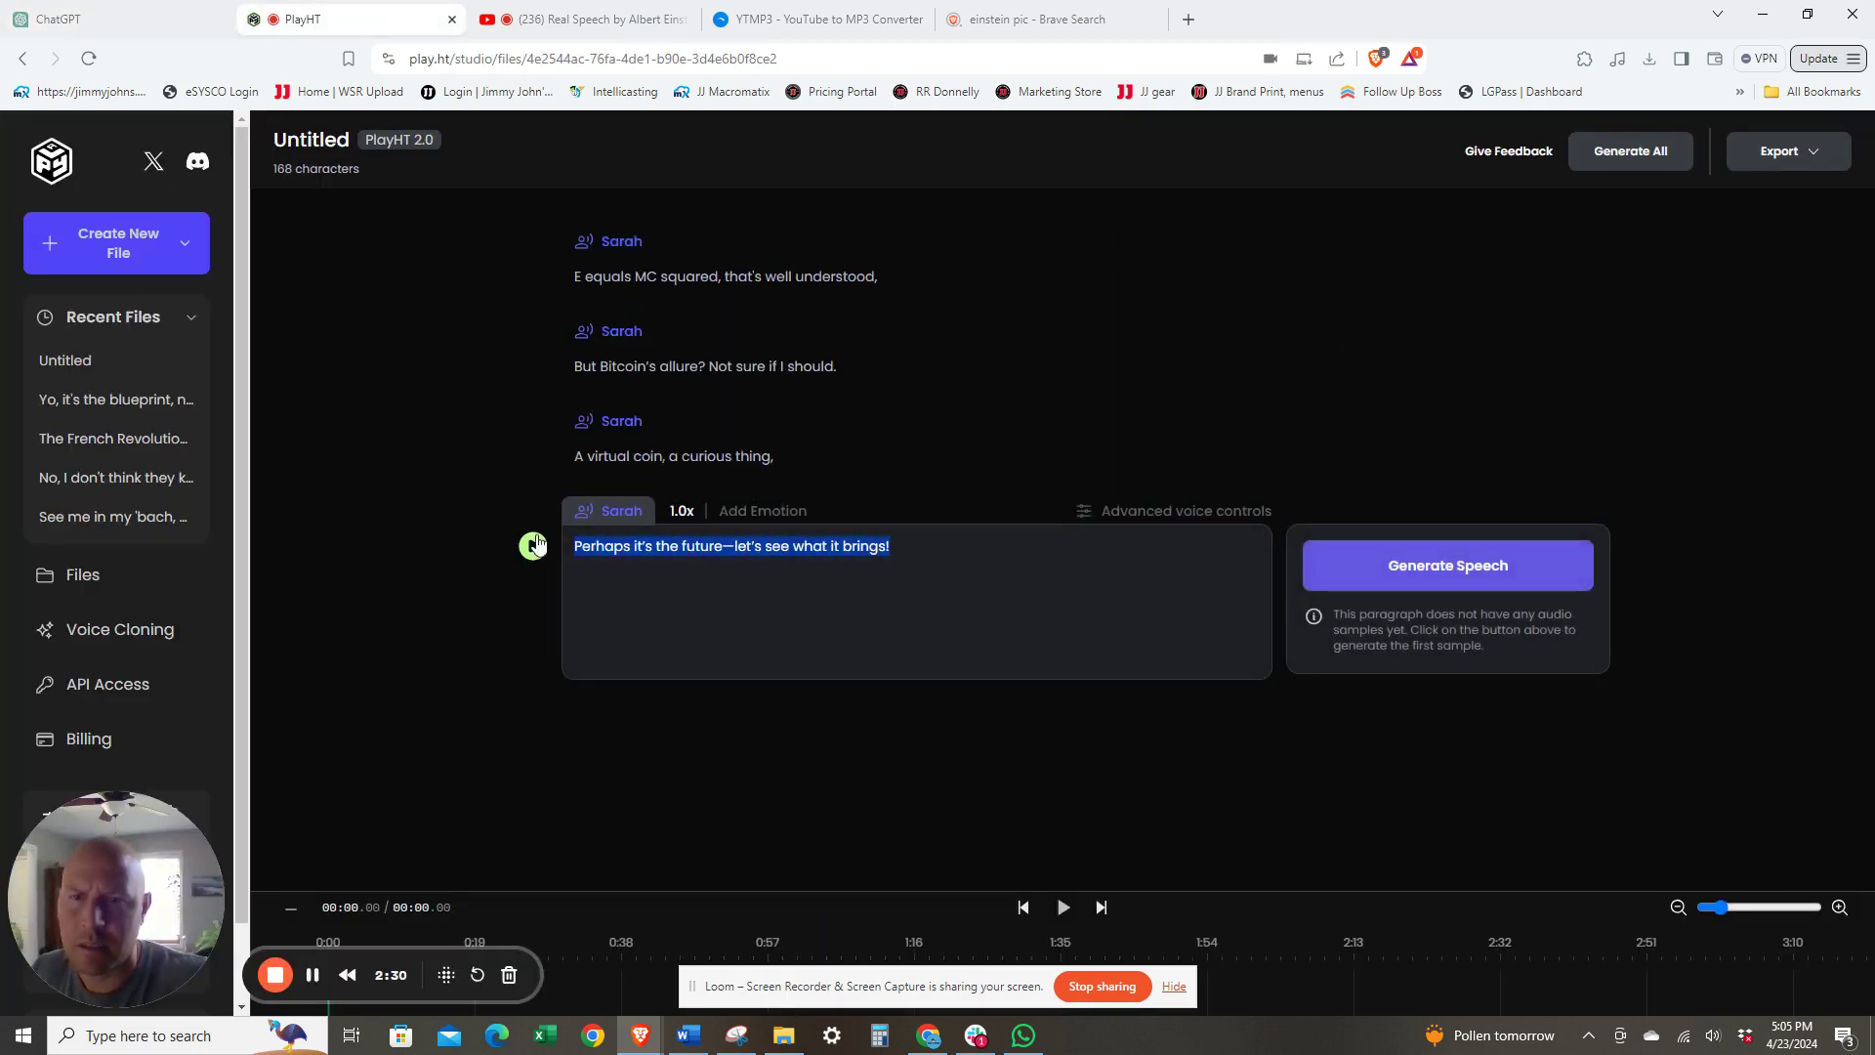
pyautogui.press('BackSpace')
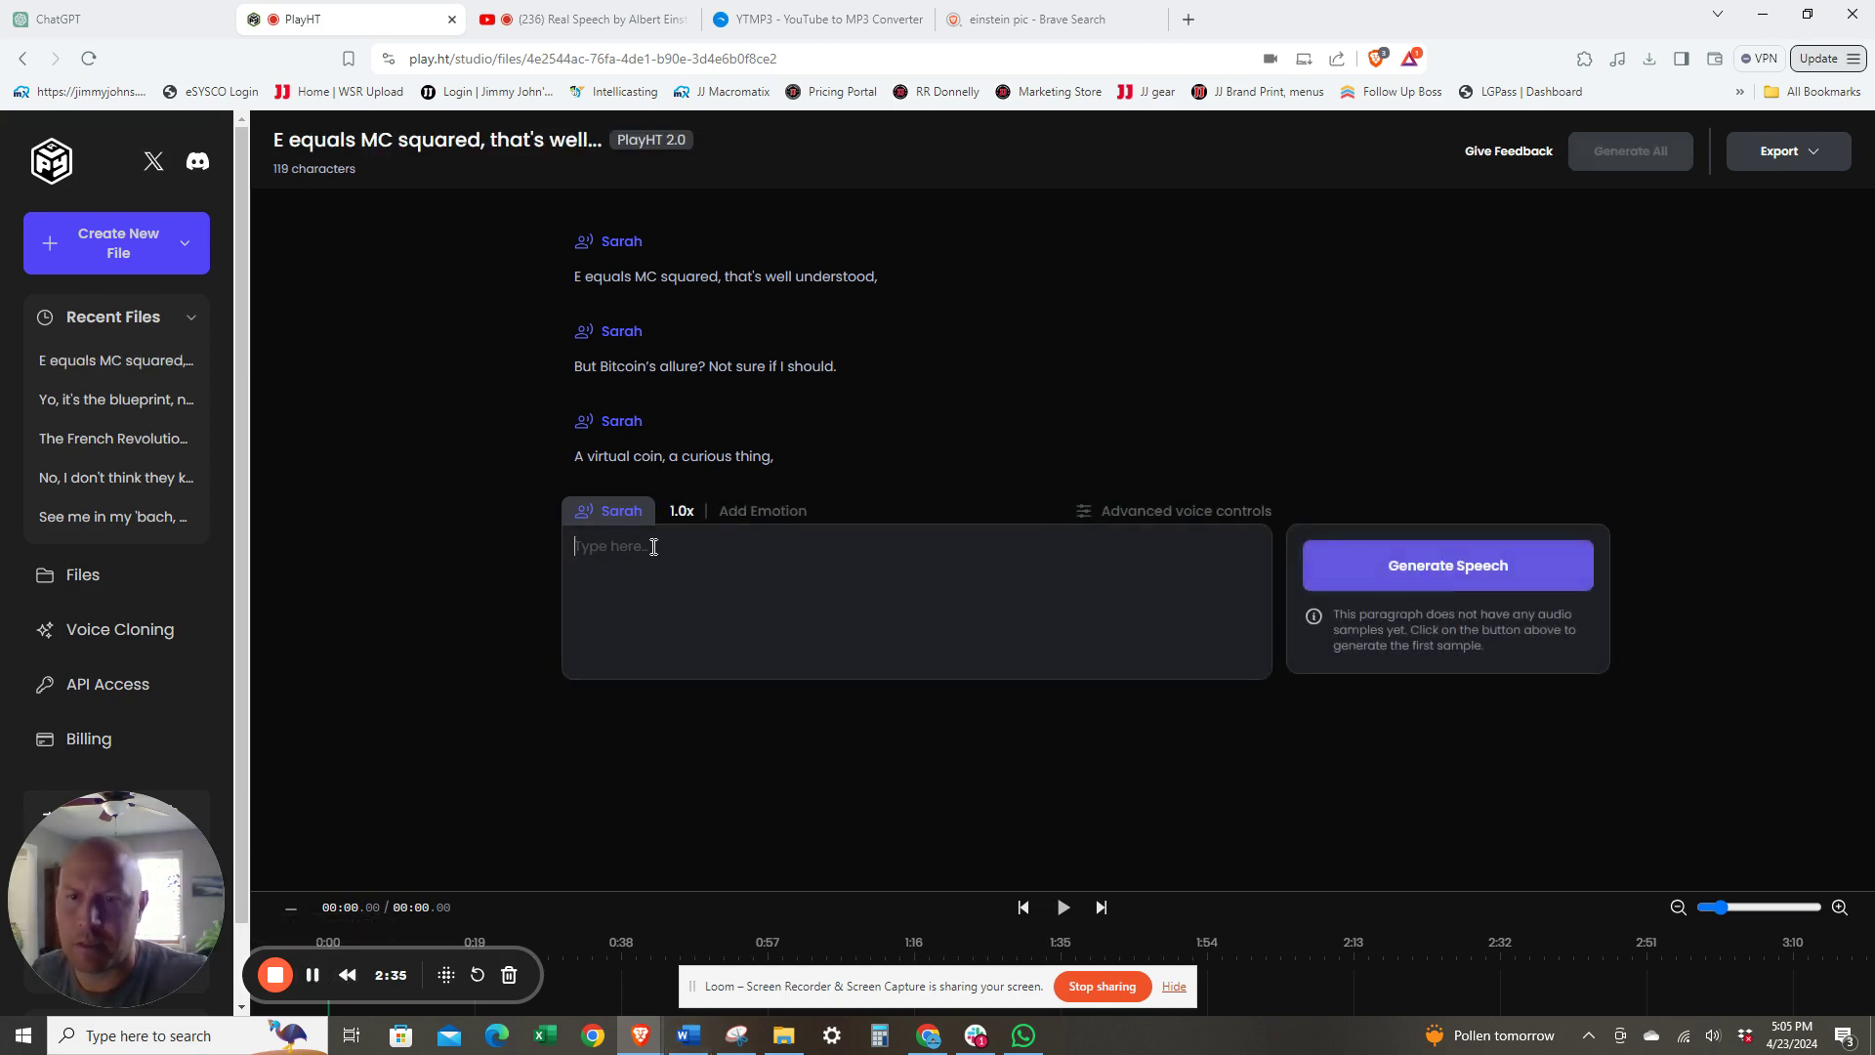
pyautogui.click(574, 547)
pyautogui.hotkey('ctrl', 'v')
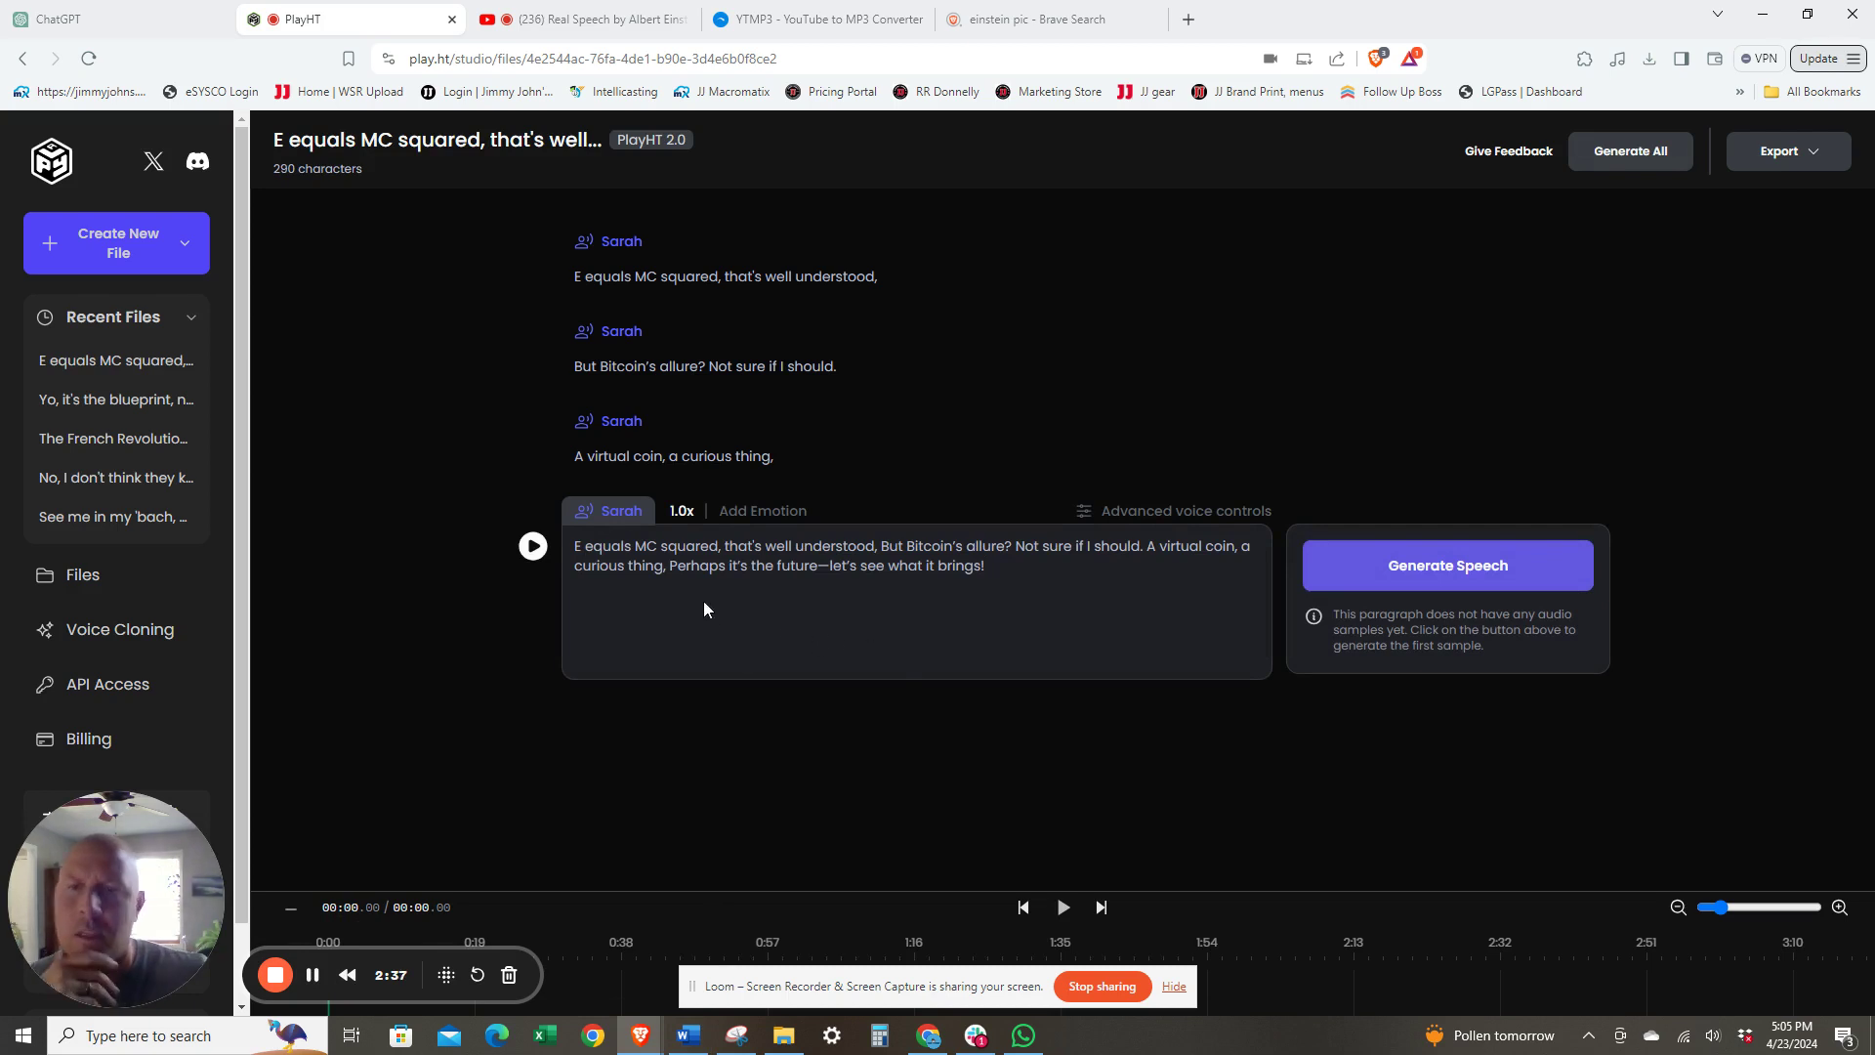
# Step: Generate speech for the full-verse paragraph with the Sarah voice and play part of the sample
pyautogui.click(1385, 576)
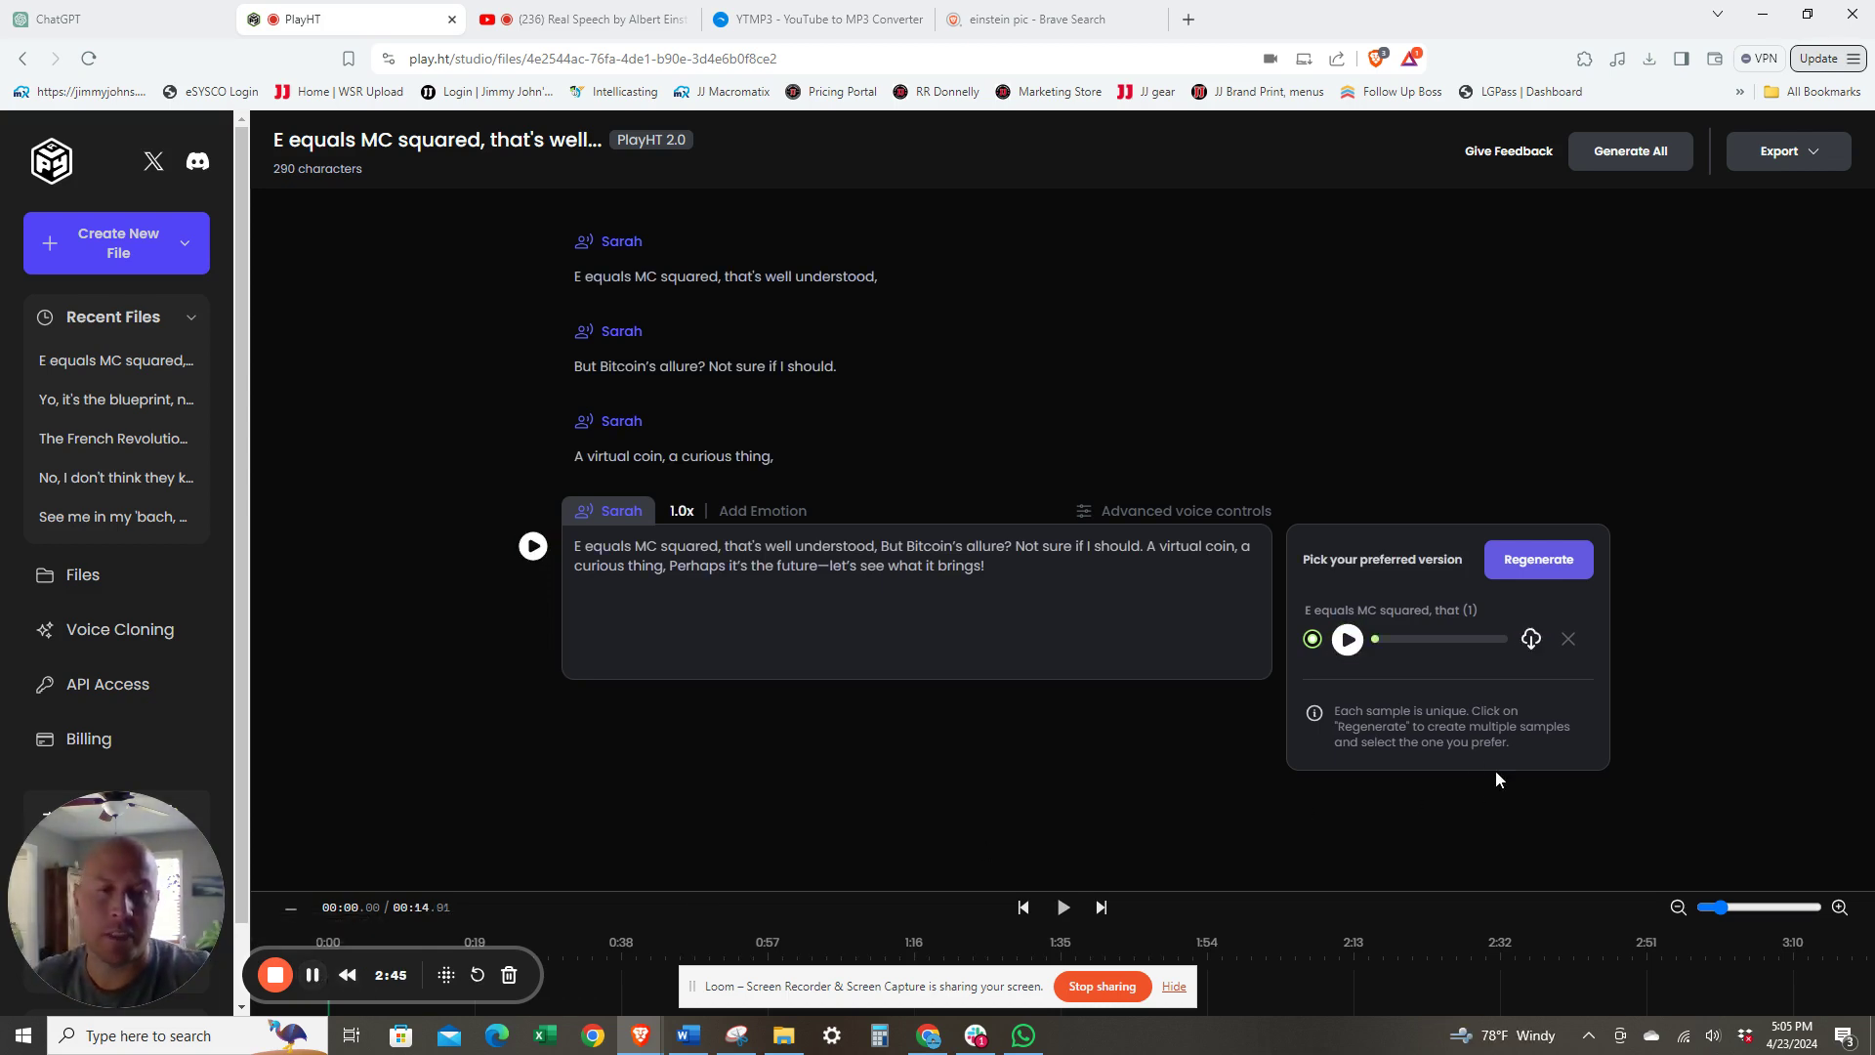
pyautogui.click(1347, 640)
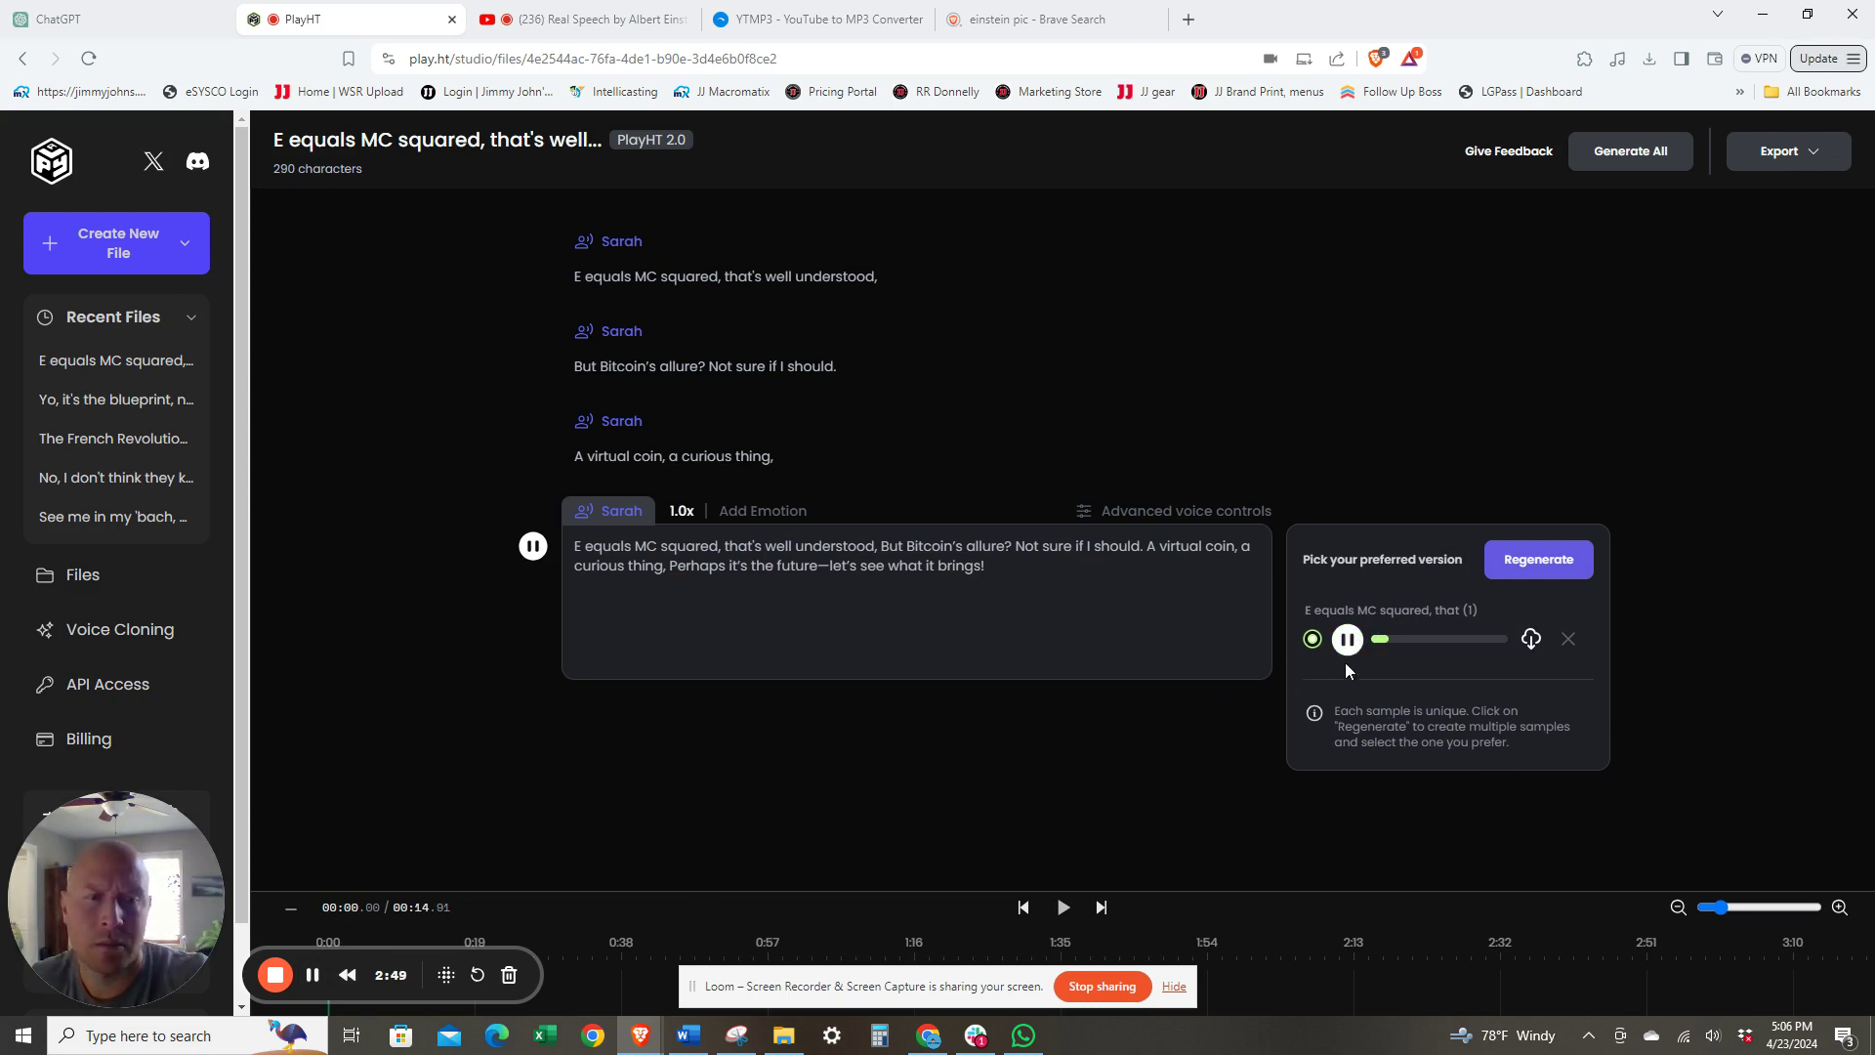
pyautogui.click(1349, 639)
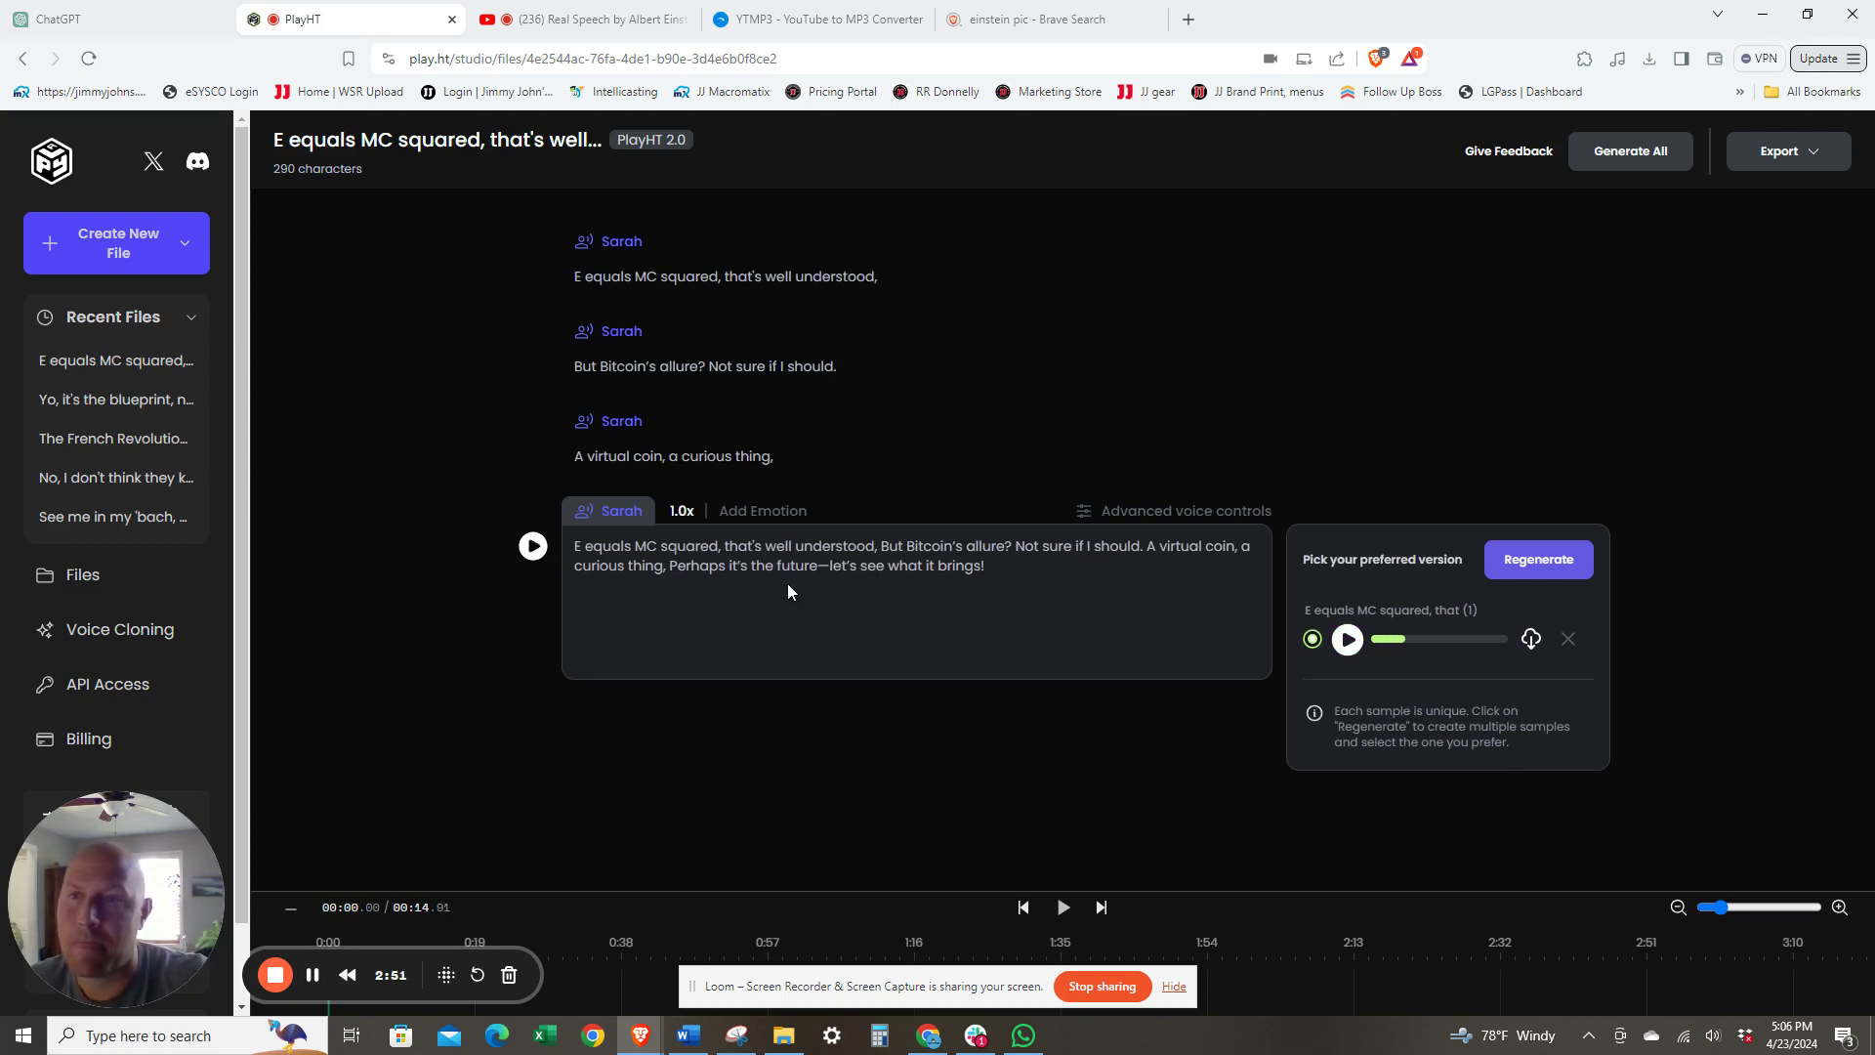
# Step: Create another blank file using the PlayHT 2.0 voice model
pyautogui.click(156, 323)
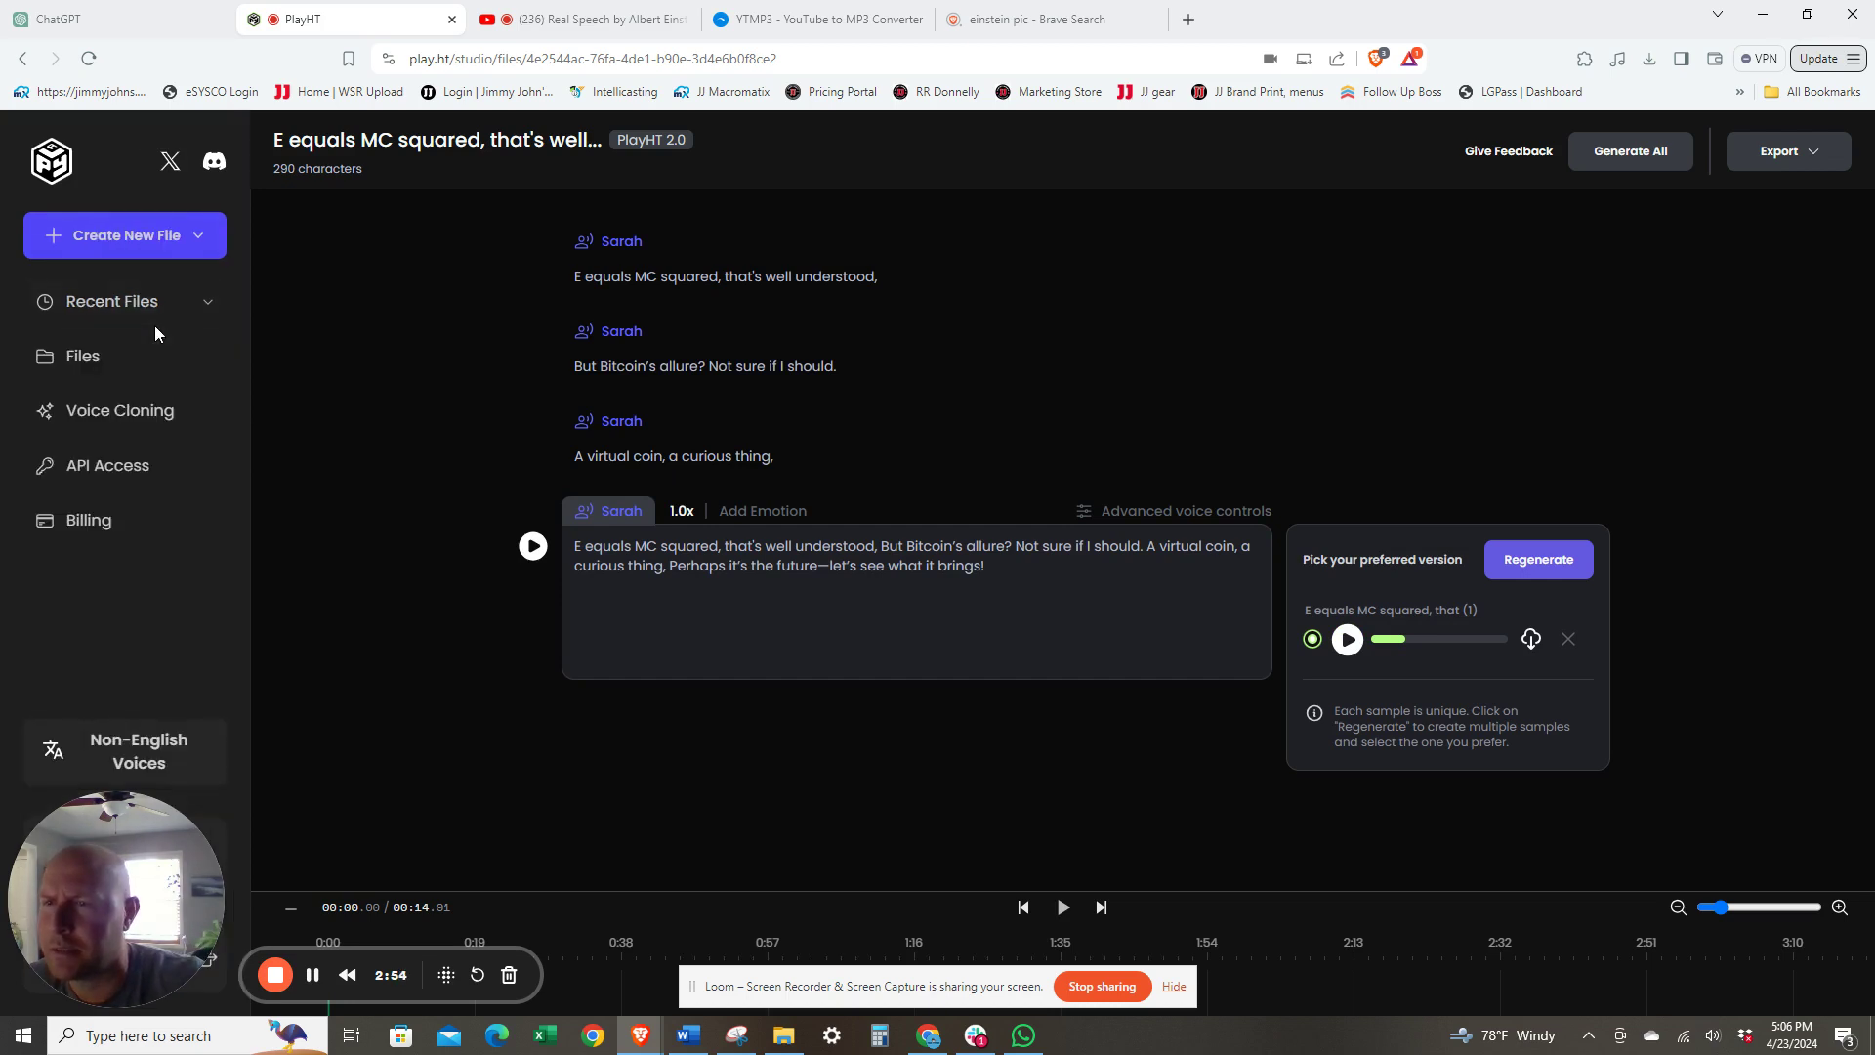
pyautogui.click(129, 243)
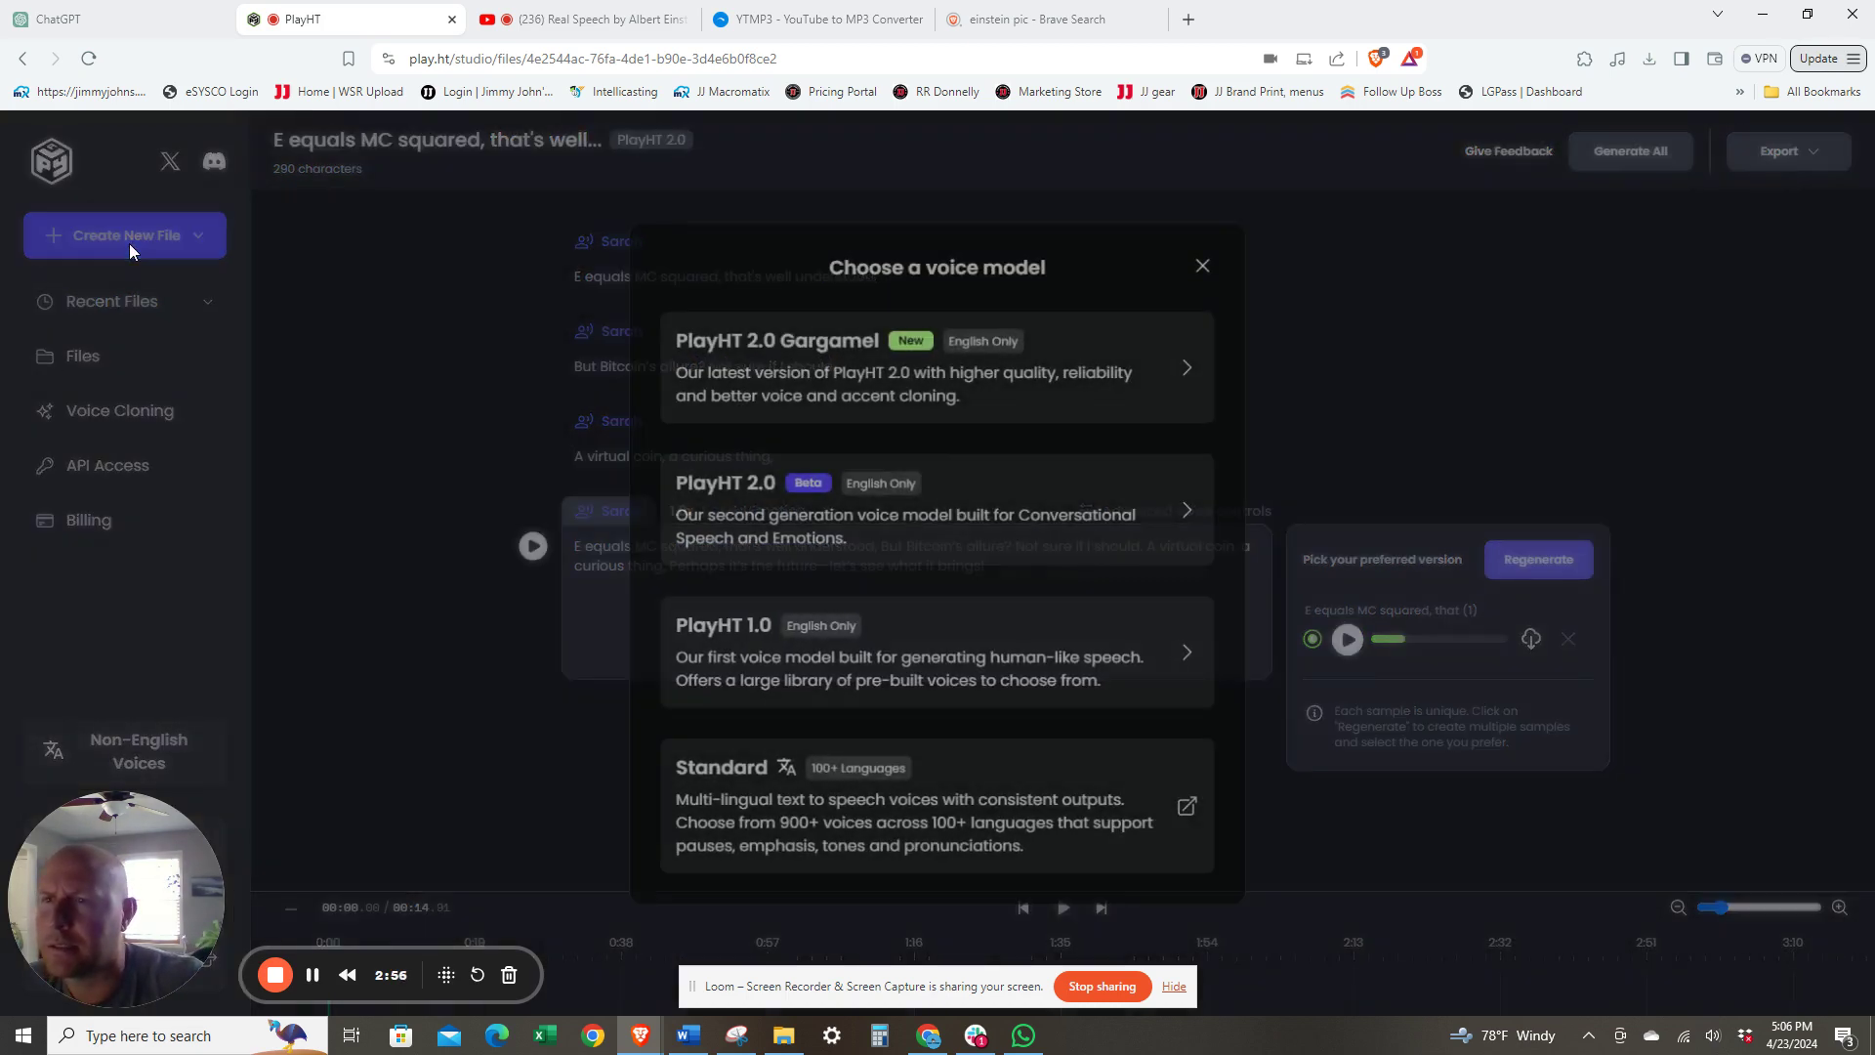
pyautogui.click(859, 485)
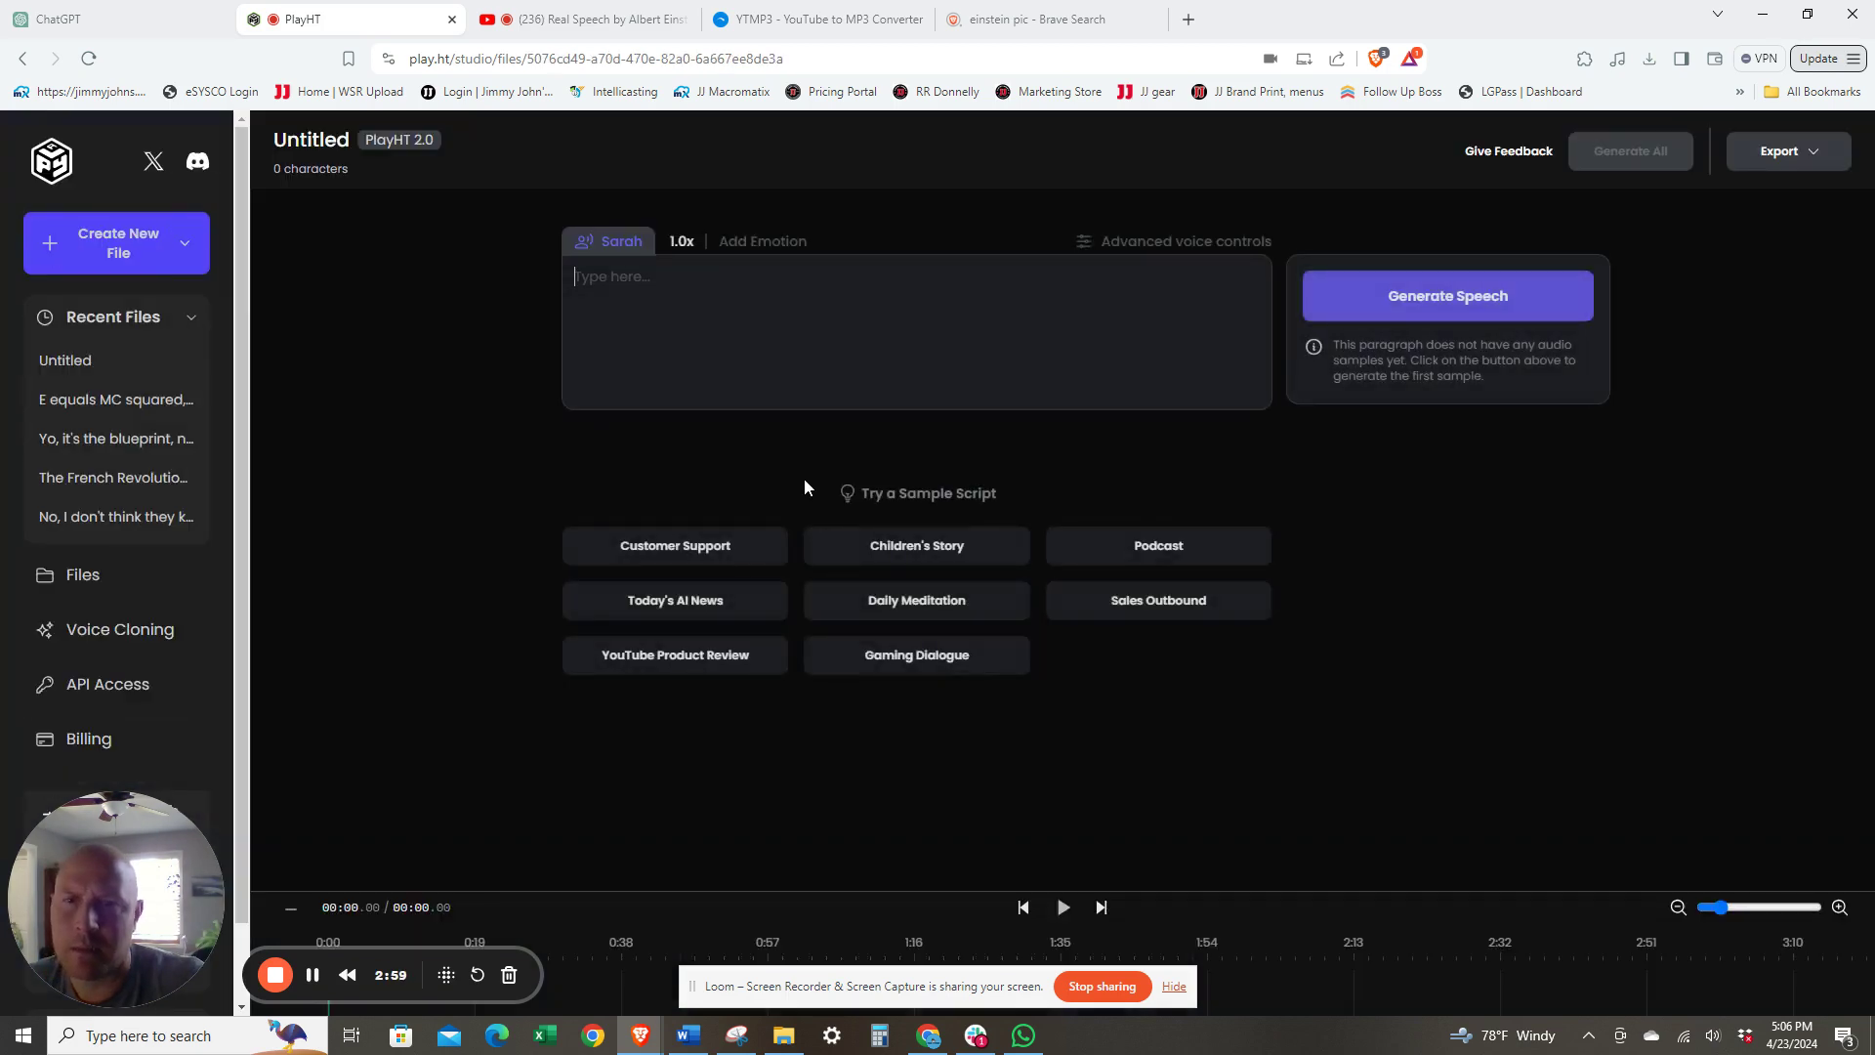
# Step: Change the empty paragraph's voice to the cloned Einstein voice
pyautogui.click(618, 246)
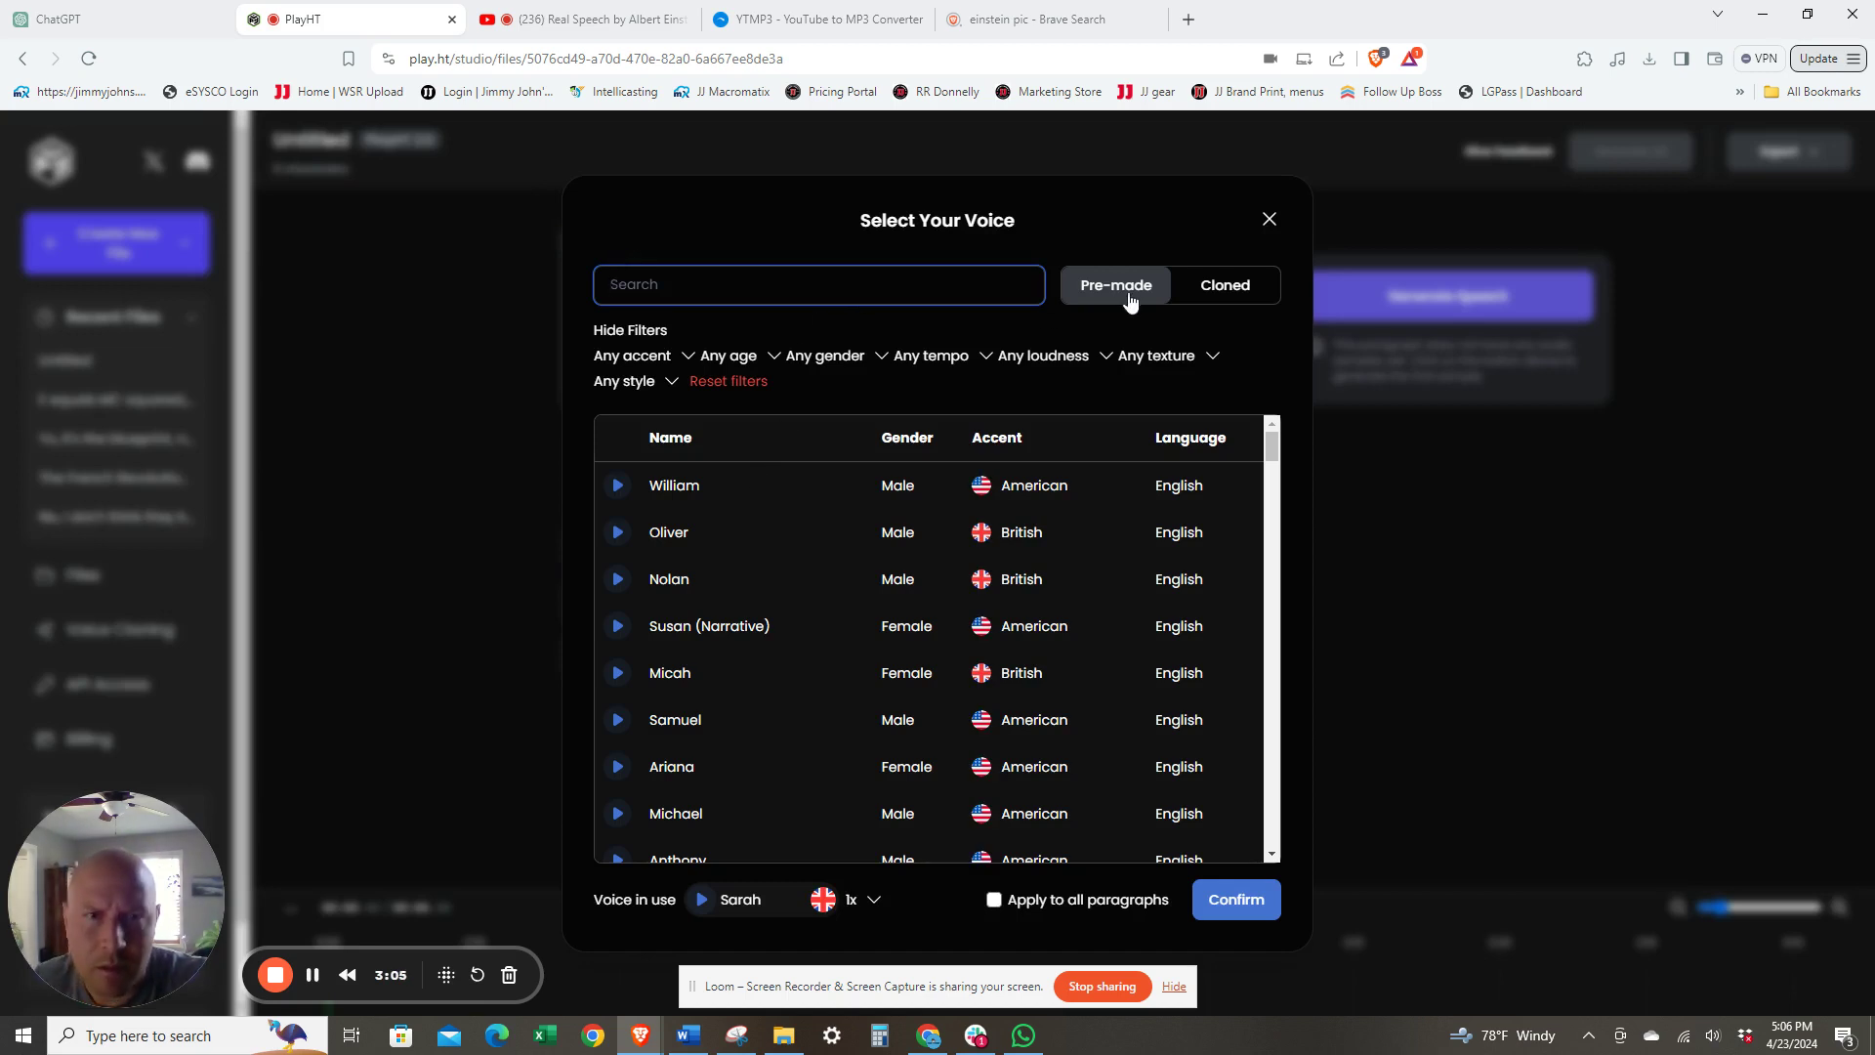
pyautogui.click(1216, 293)
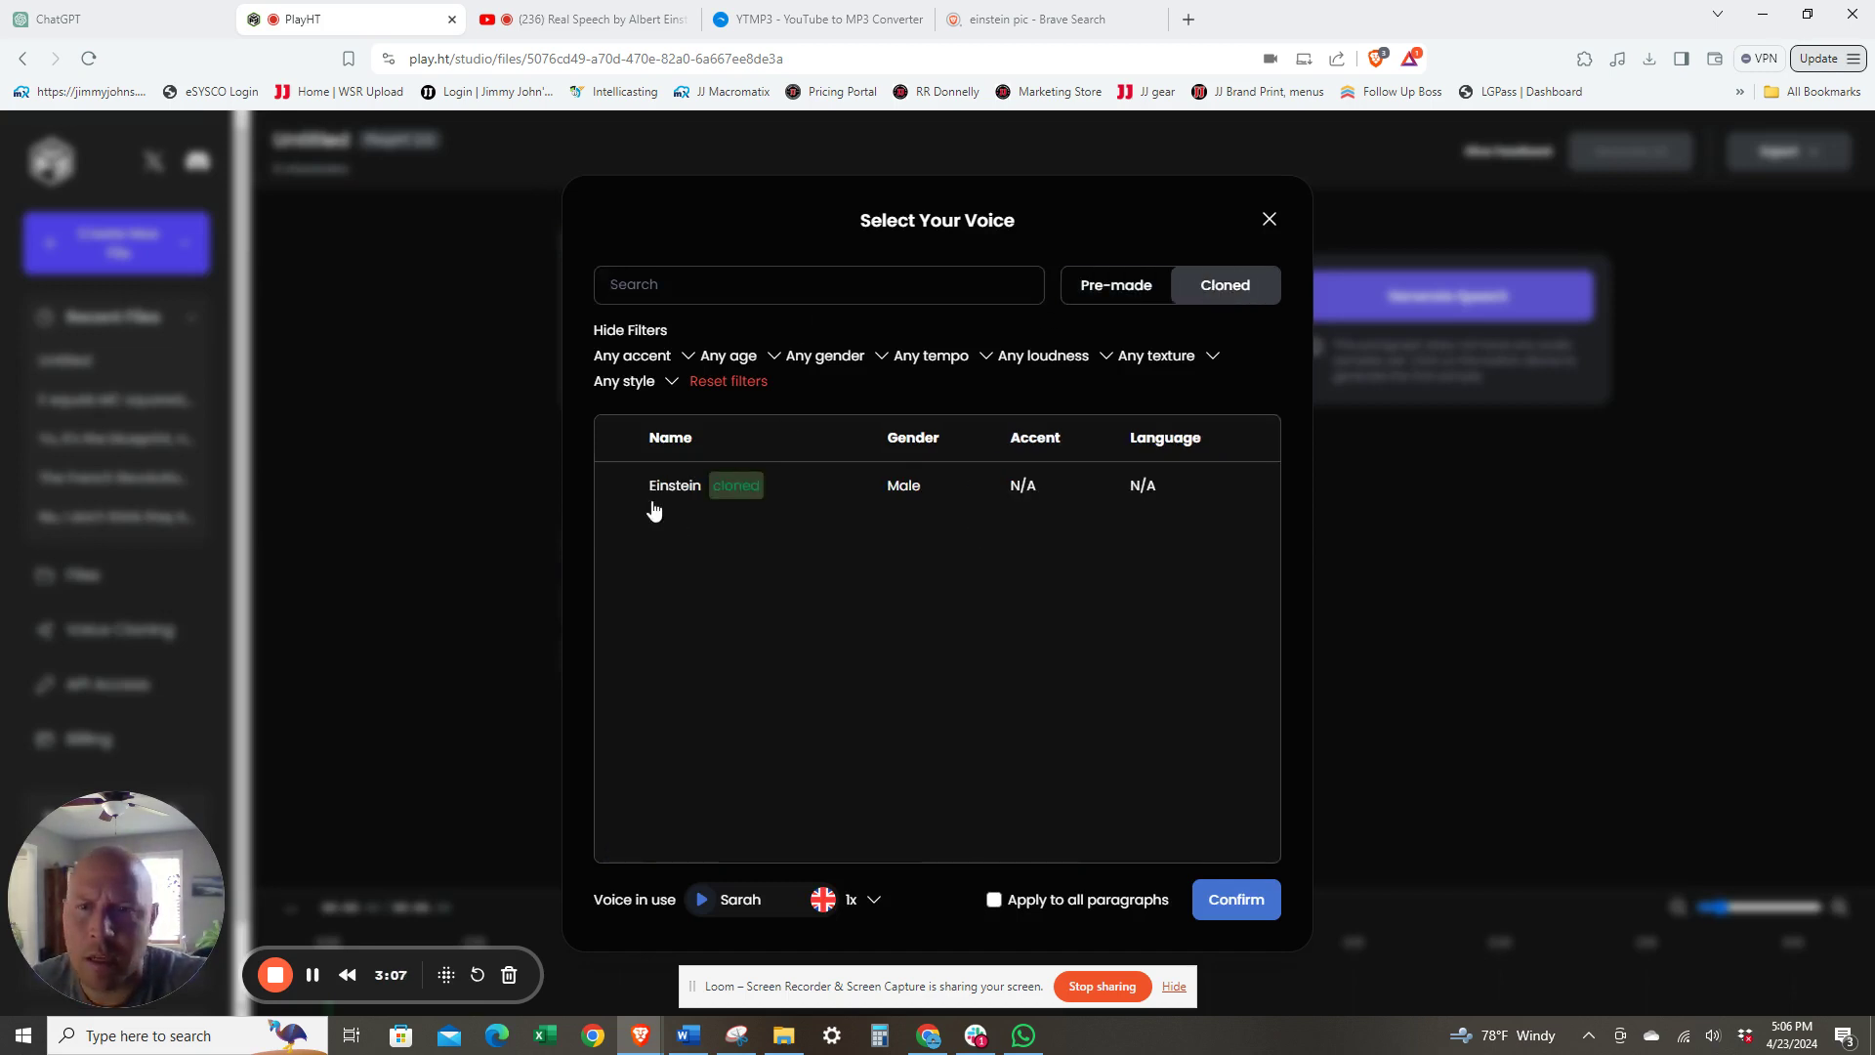
pyautogui.click(673, 487)
pyautogui.click(1235, 899)
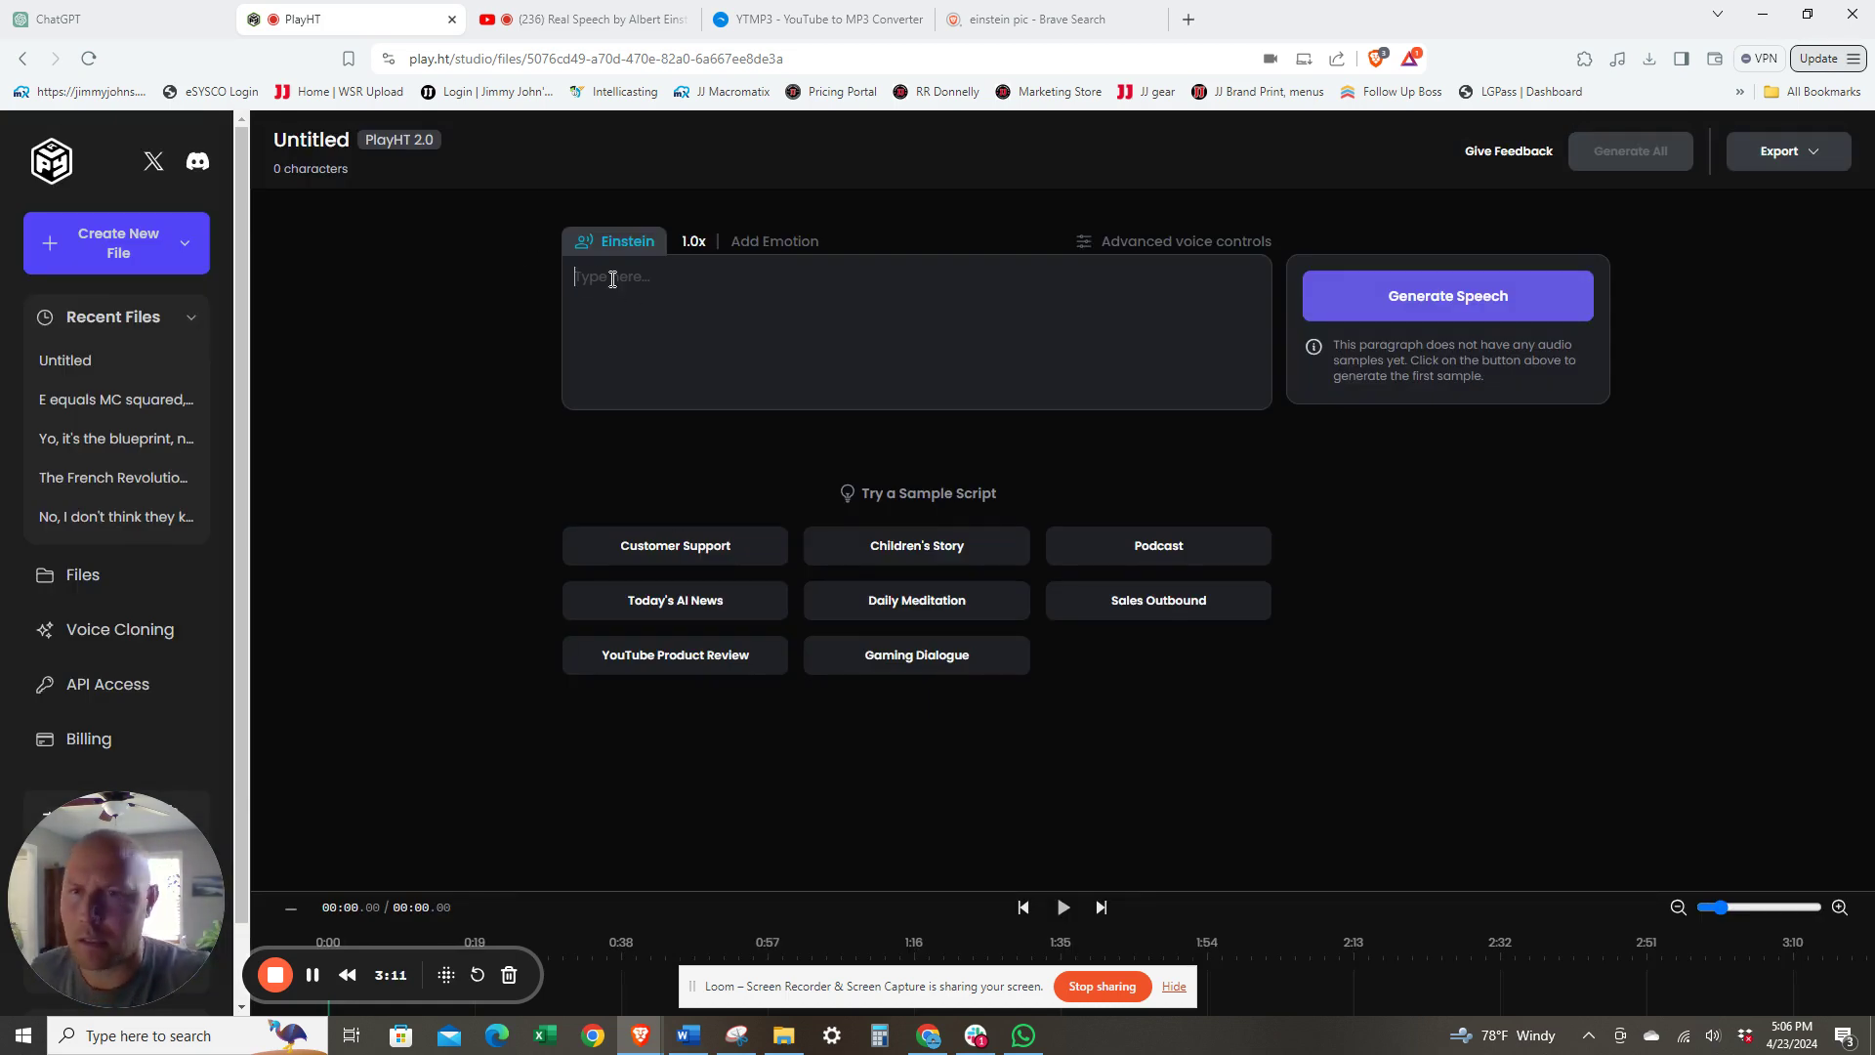
# Step: Fill the paragraph with the full four-line Bitcoin verse starting "E equals MC squared, that's well understood" and generate its speech
pyautogui.write("E equals MC squared, that's well understood, But Bitcoin’s allure? Not sure if I should. A virtual coin, a curious thing, Perhaps it’s the future—let’s see what it brings!")
pyautogui.click(1479, 296)
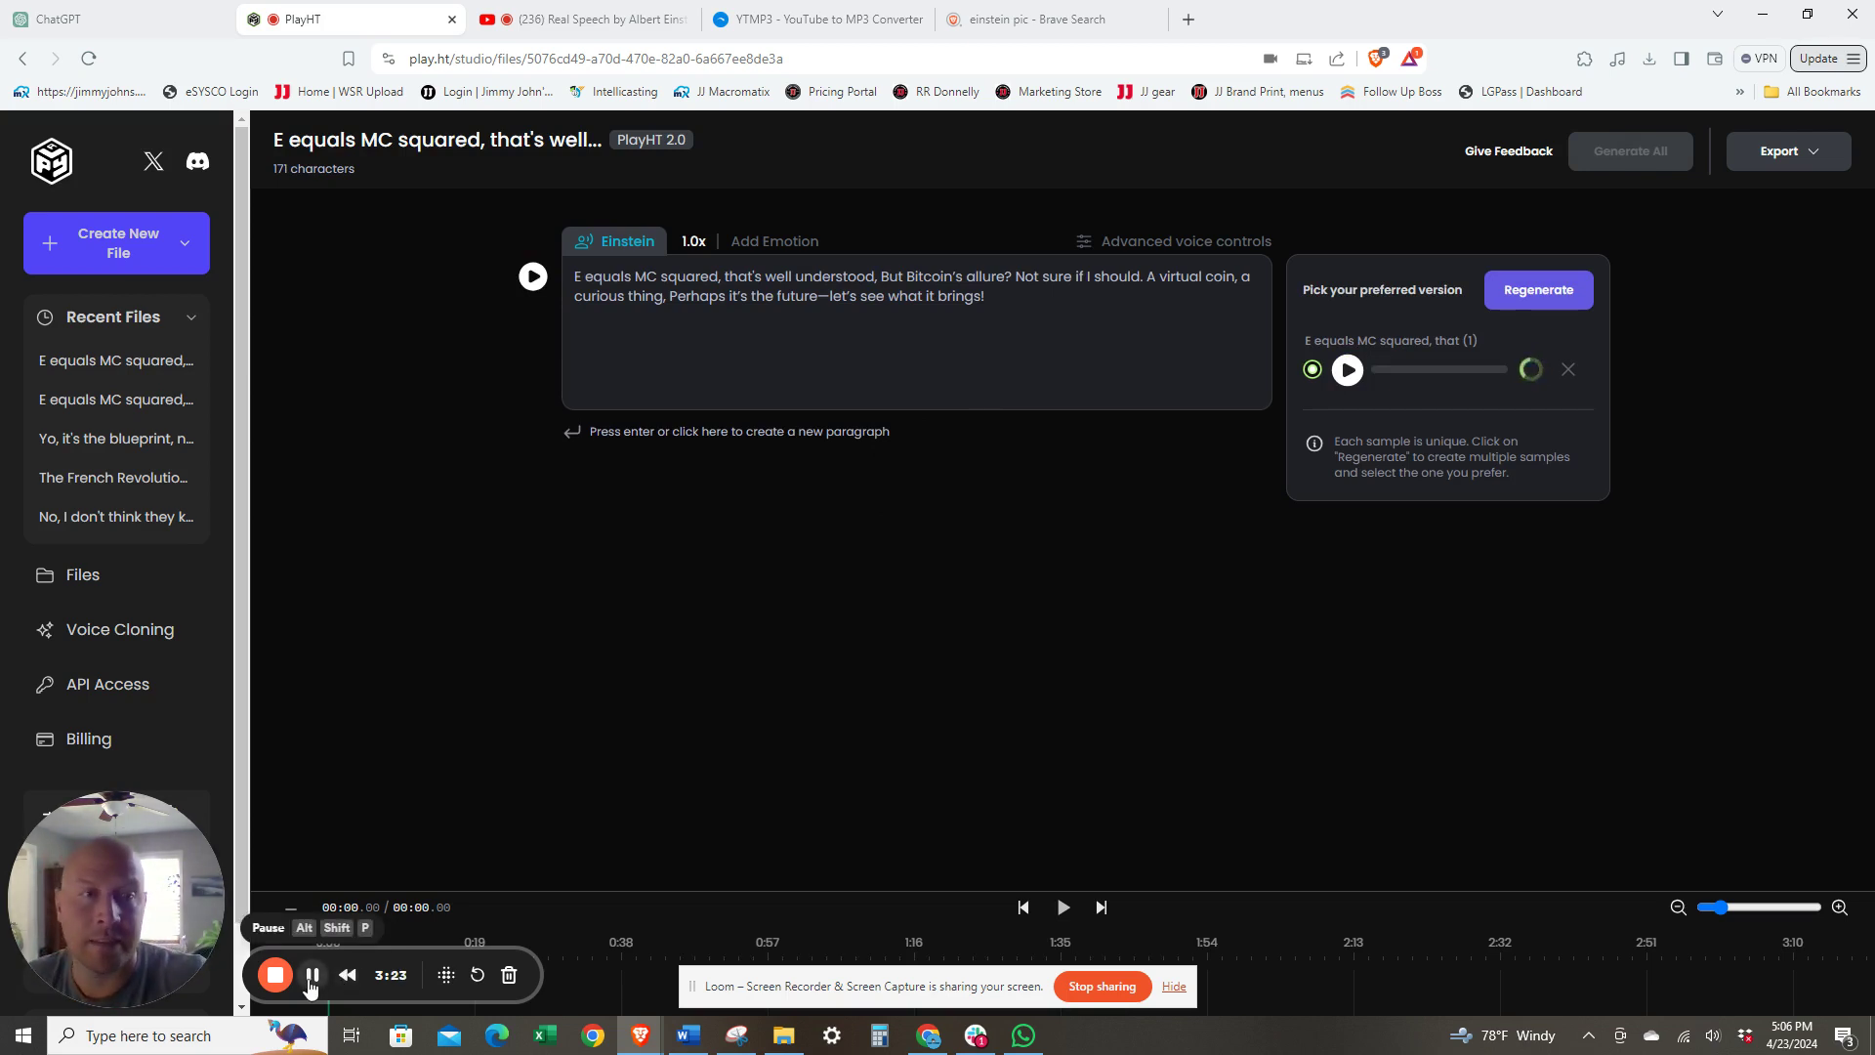
# Step: Play the generated Einstein sample and download it as the WAV file "E equals MC squared that 1" in the channel's desktop folder
pyautogui.click(1349, 373)
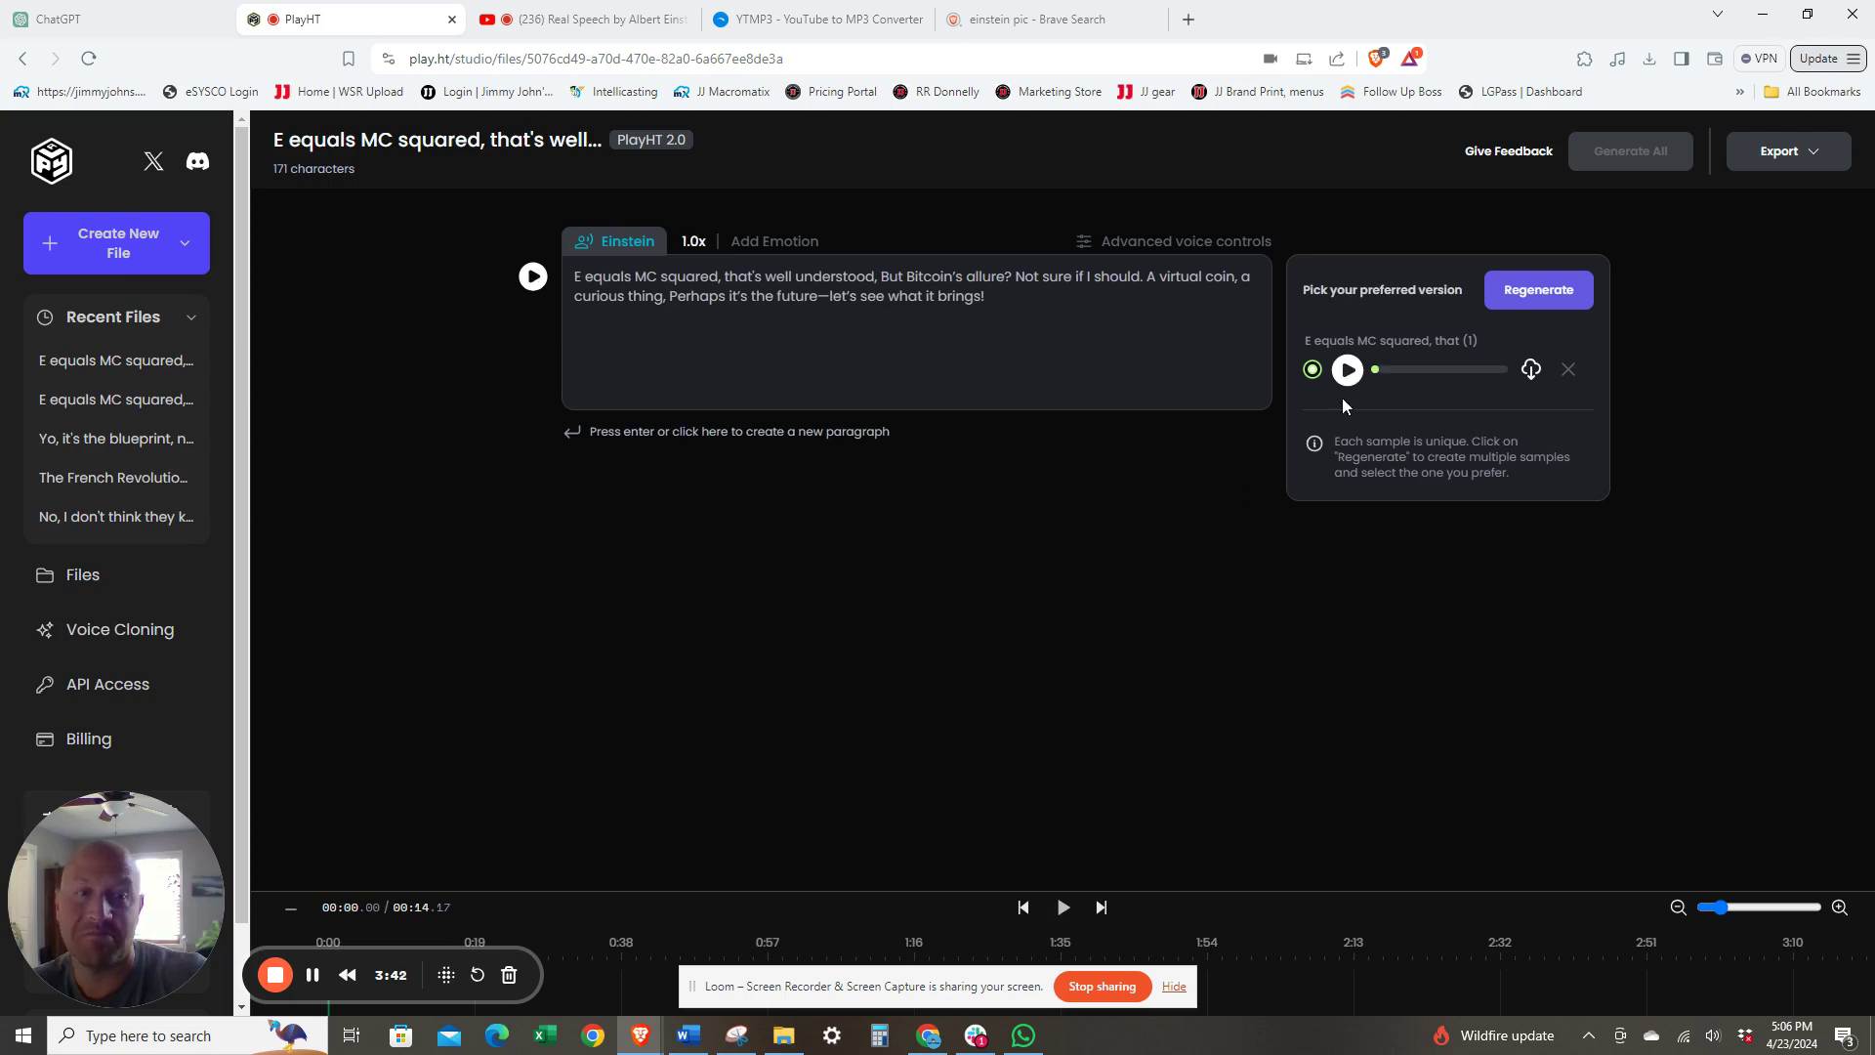
pyautogui.click(1531, 371)
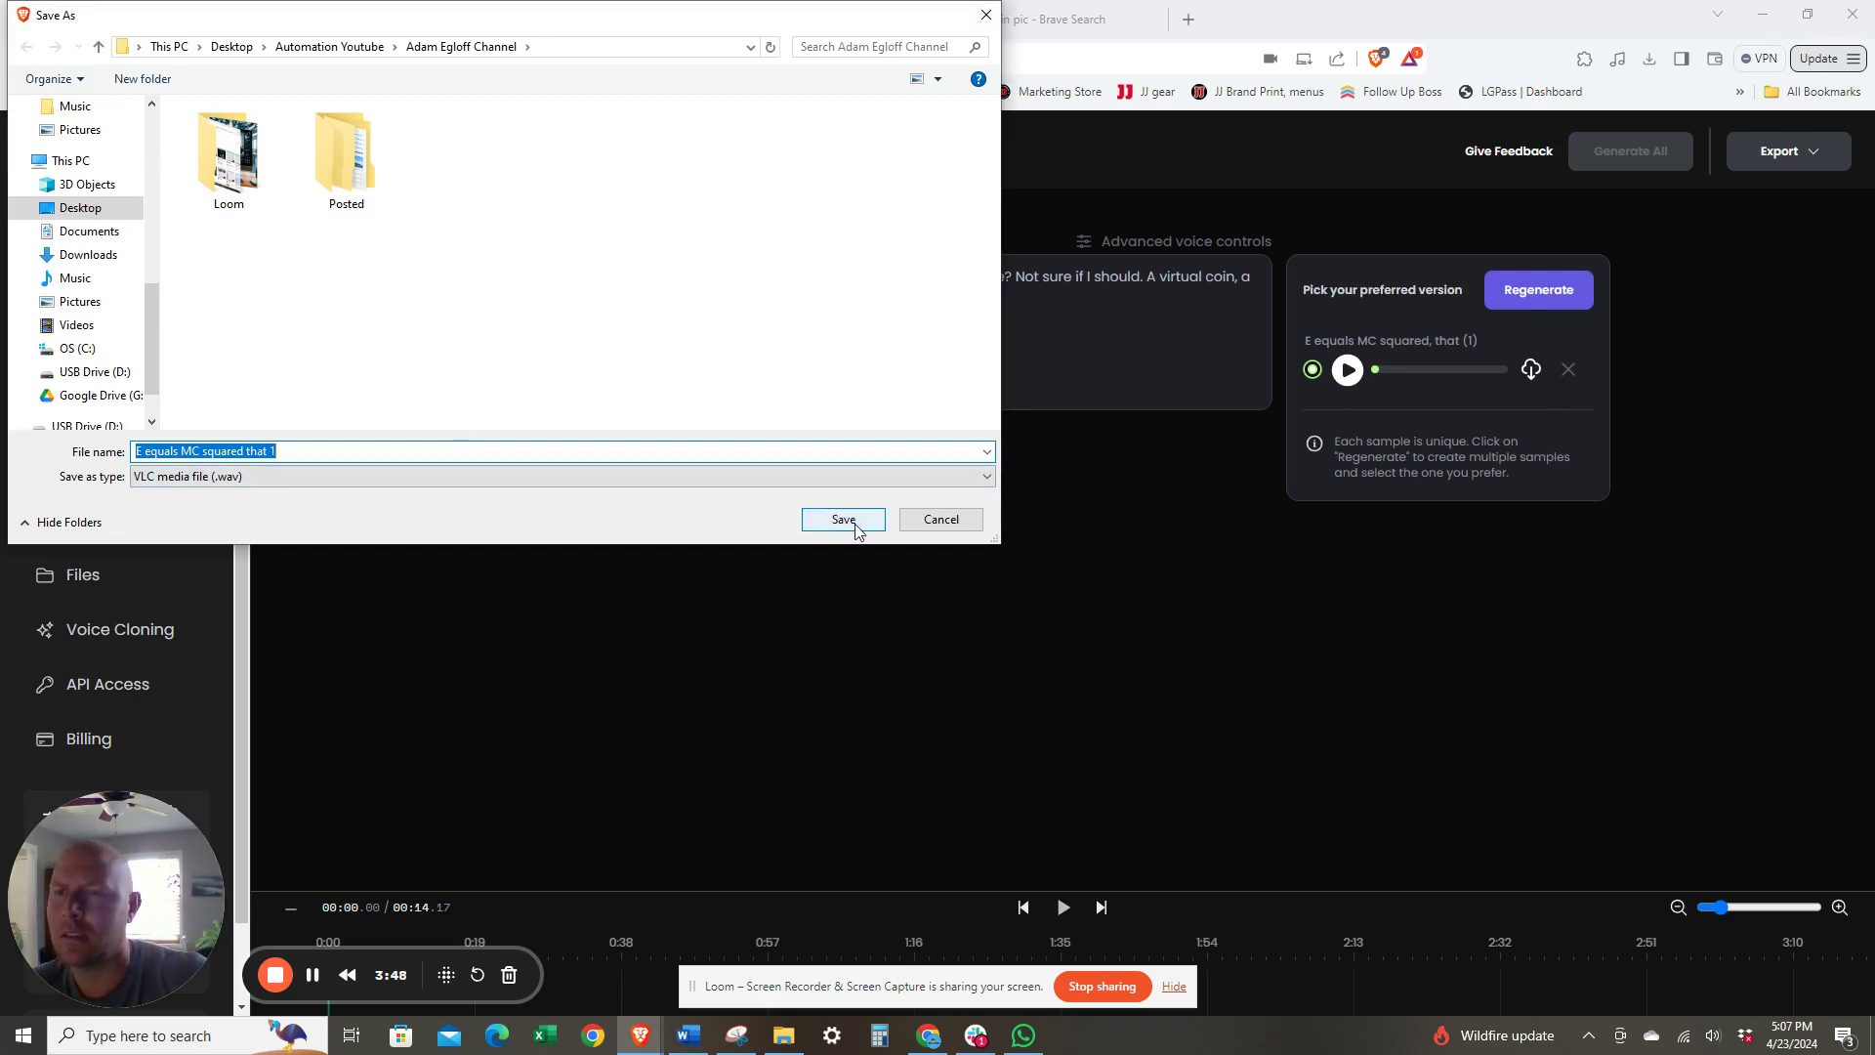
pyautogui.click(840, 519)
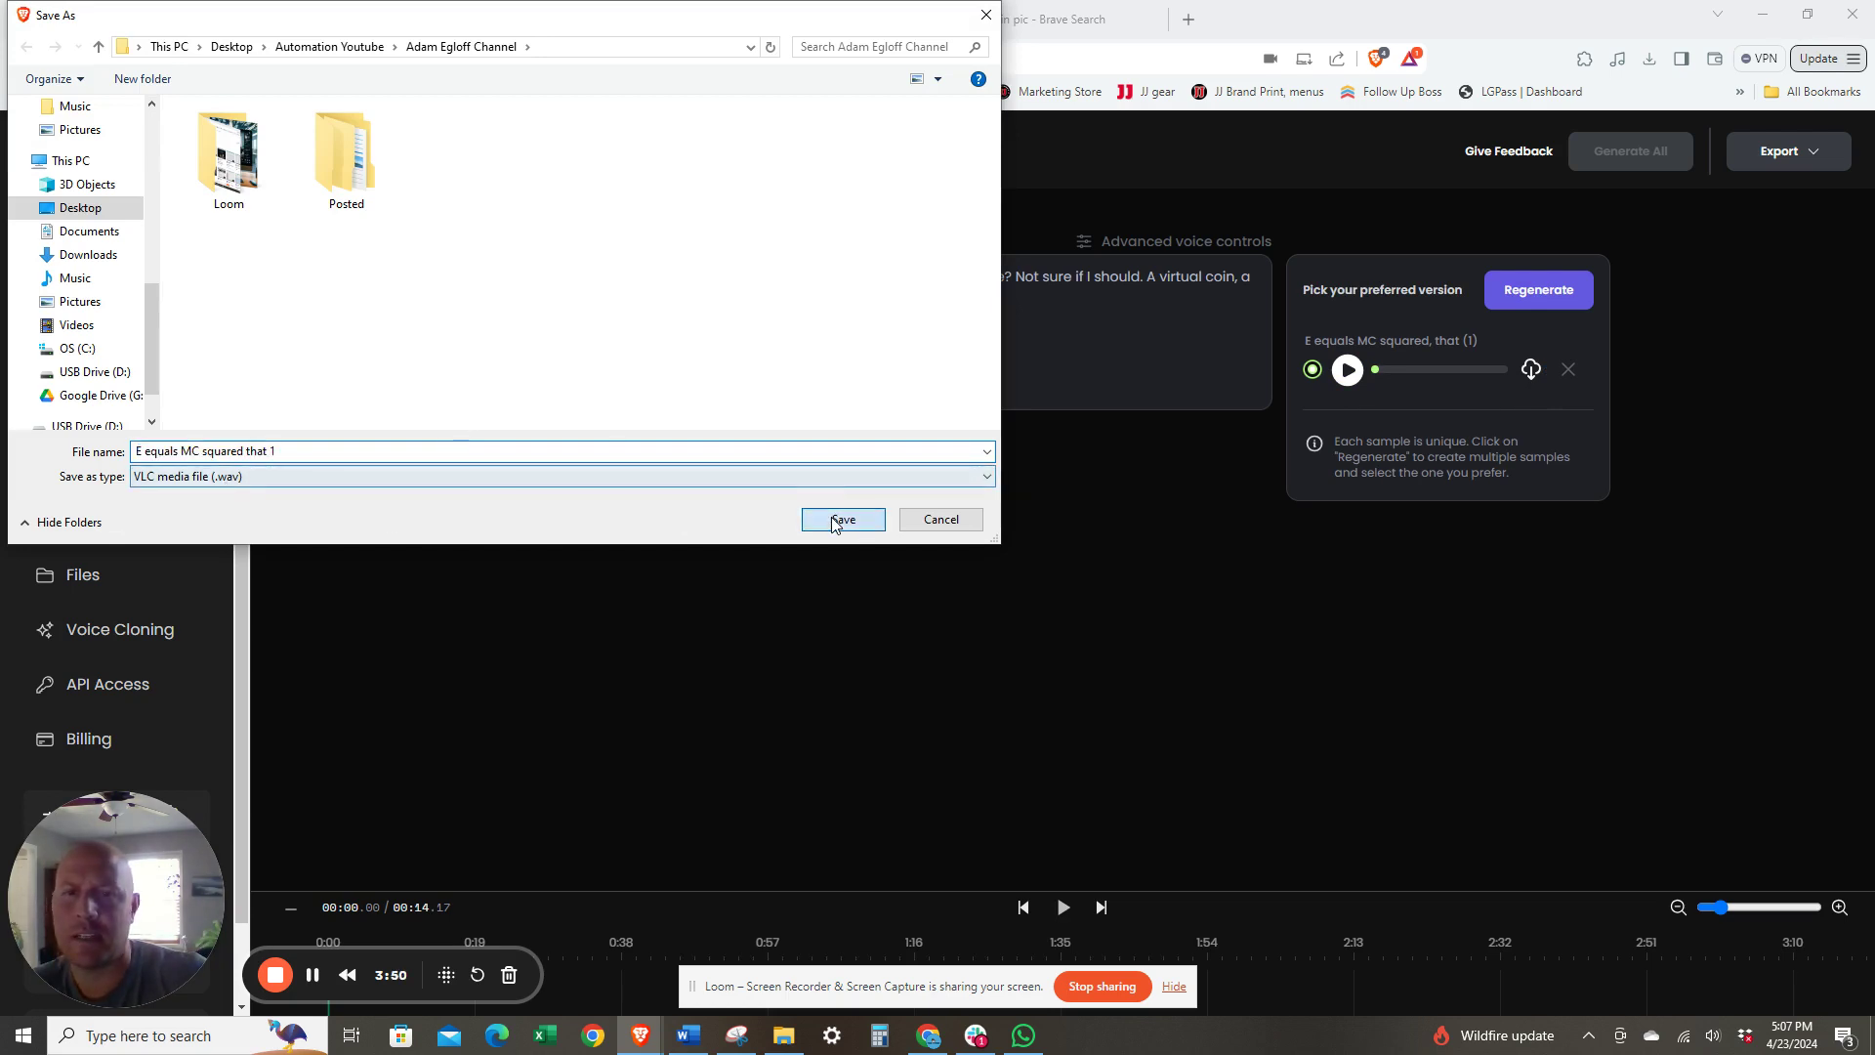